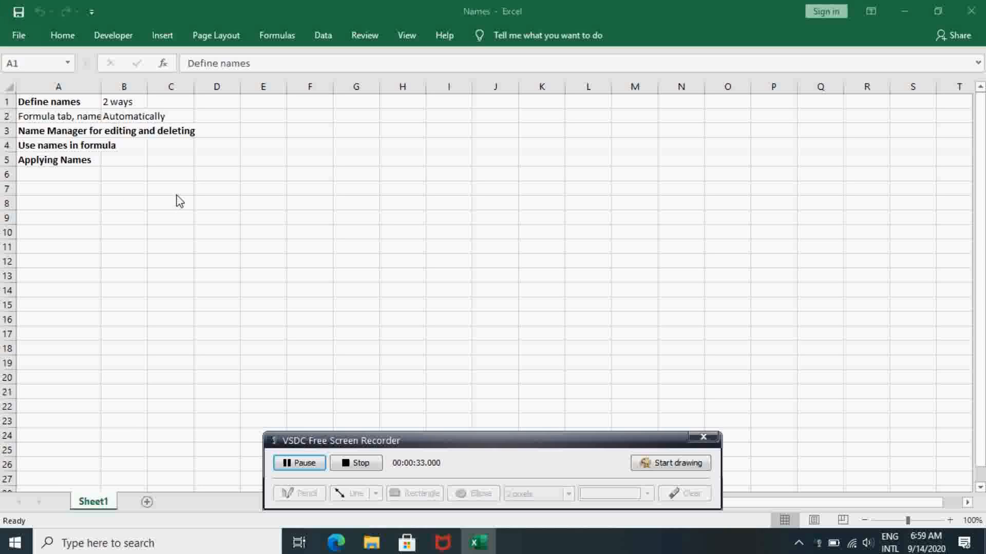
pyautogui.click(78, 97)
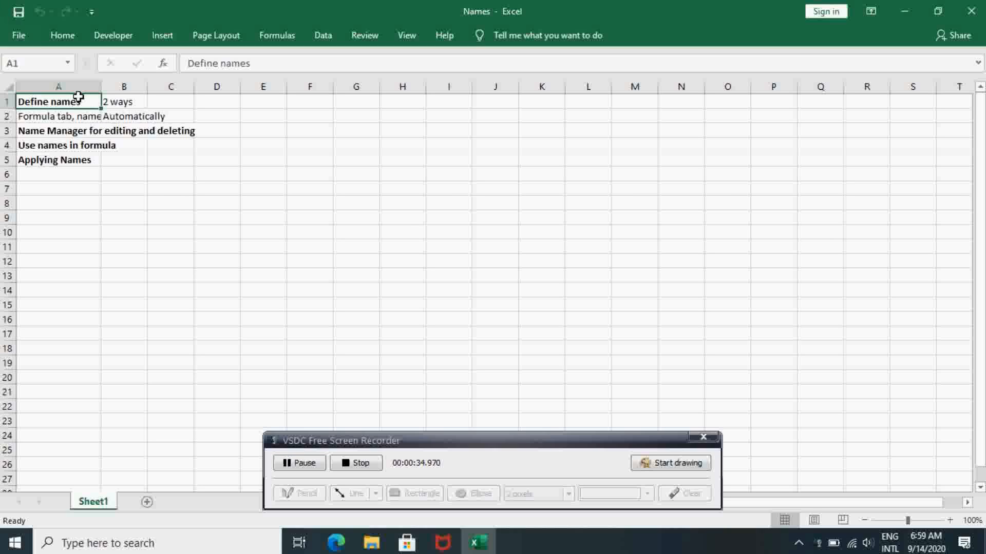
pyautogui.moveTo(78, 97); pyautogui.dragTo(79, 163)
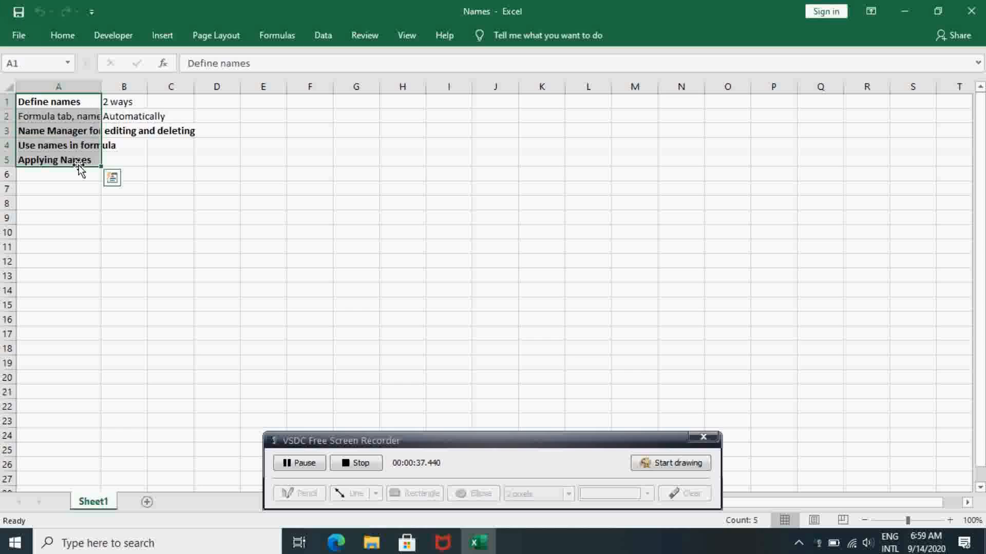
pyautogui.click(181, 101)
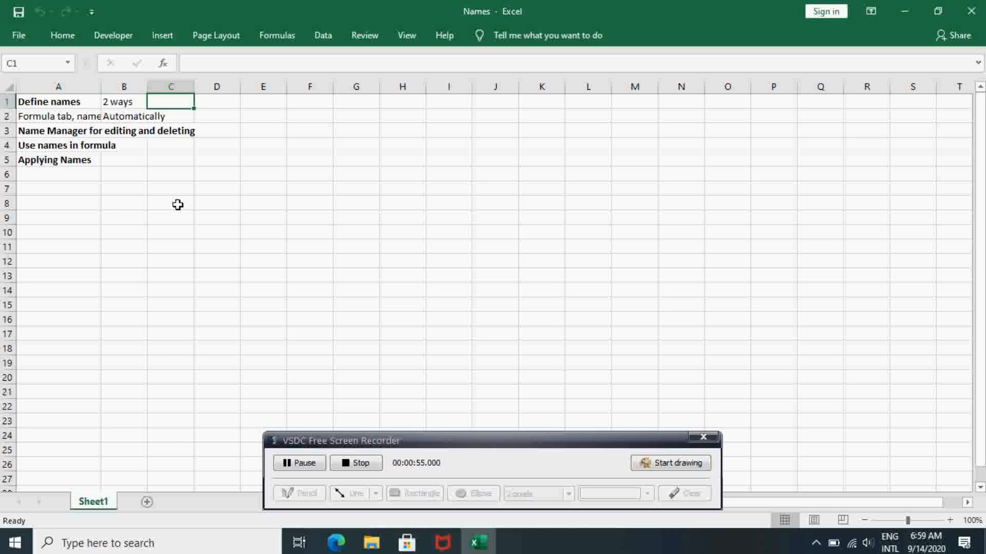
# Enter the column header Names in cell E4
pyautogui.click(259, 143)
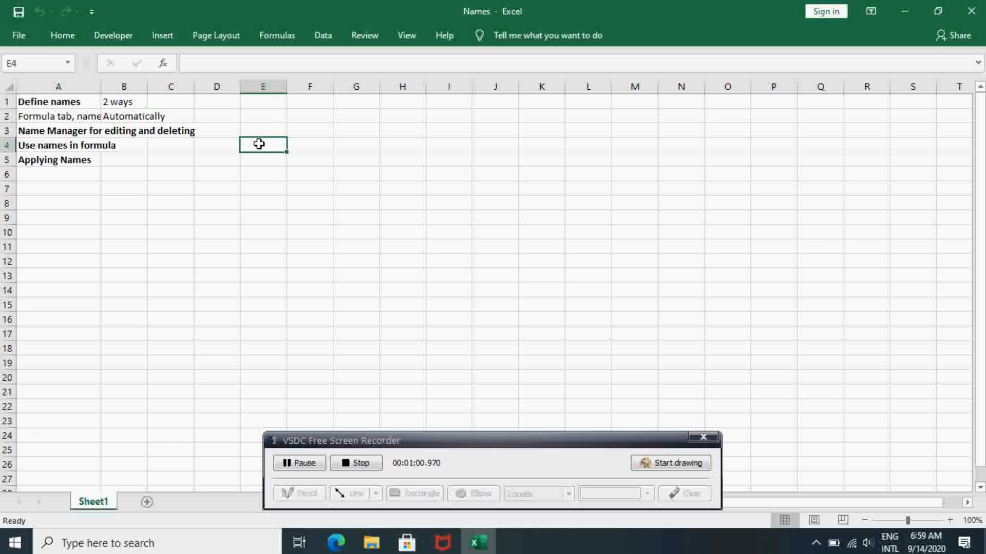
pyautogui.write('Names')
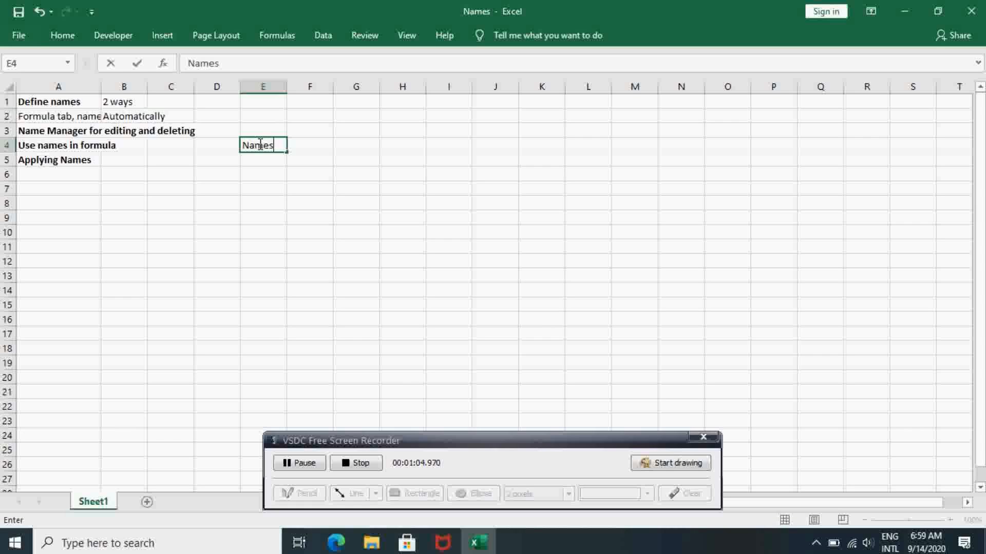
pyautogui.press('Return')
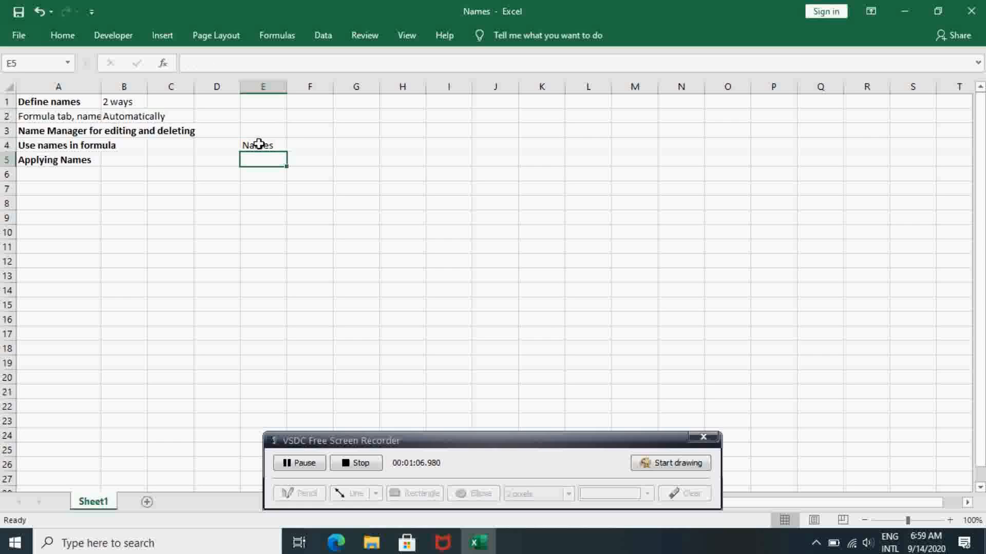
# Enter Name1 in cell E5 and fill the series down to Name4 in E8
pyautogui.write('Nmae')
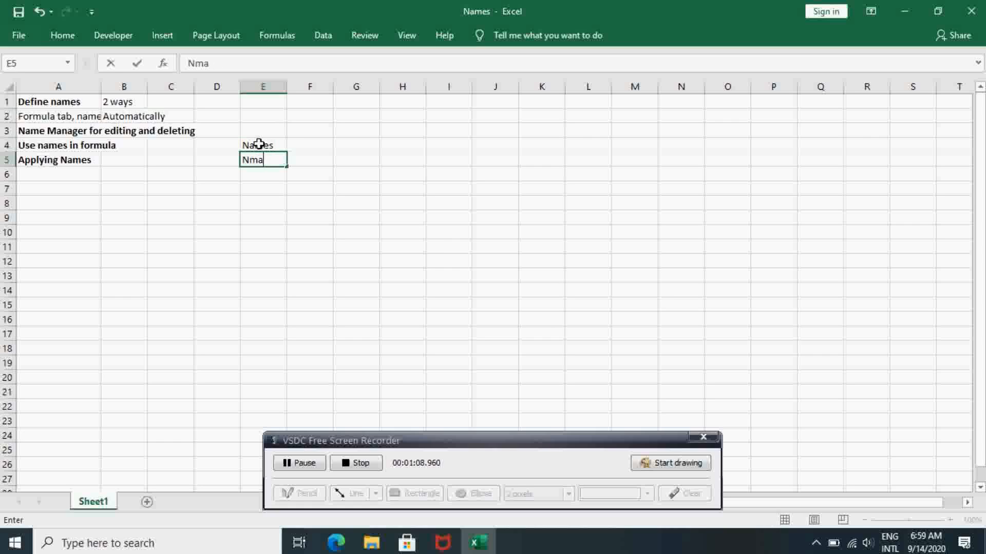
pyautogui.press('BackSpace')
pyautogui.press('BackSpace')
pyautogui.press('BackSpace')
pyautogui.write('ames')
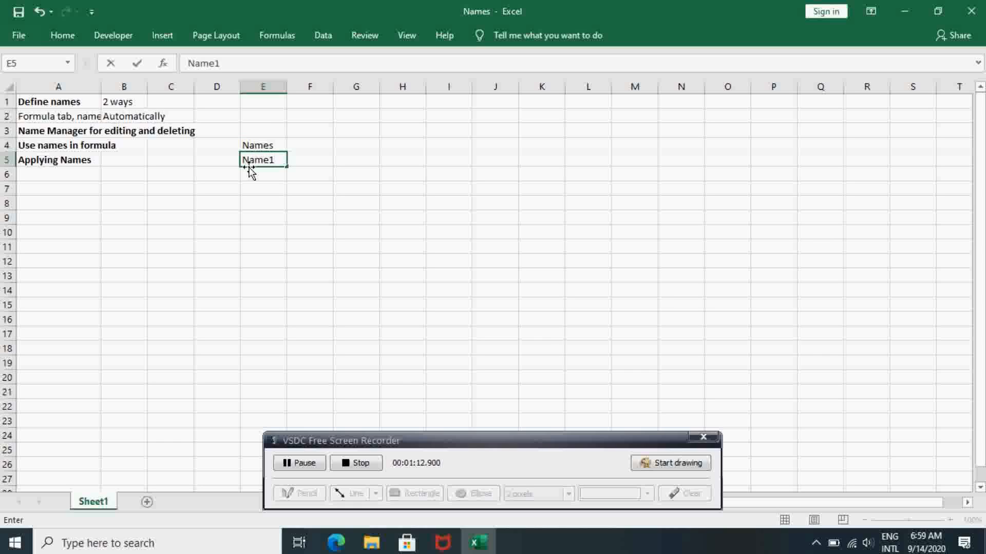
pyautogui.click(251, 171)
pyautogui.click(276, 159)
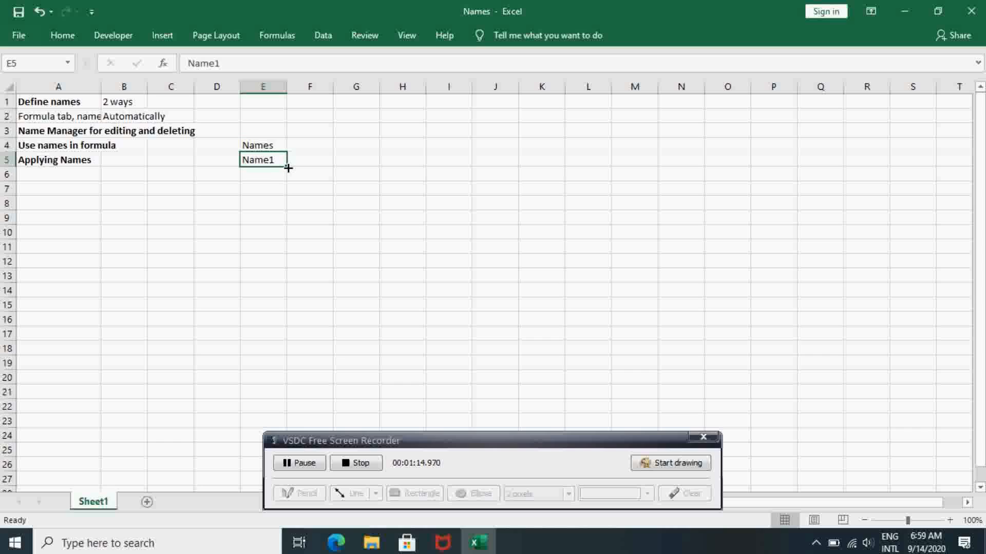
pyautogui.moveTo(288, 167); pyautogui.dragTo(285, 208)
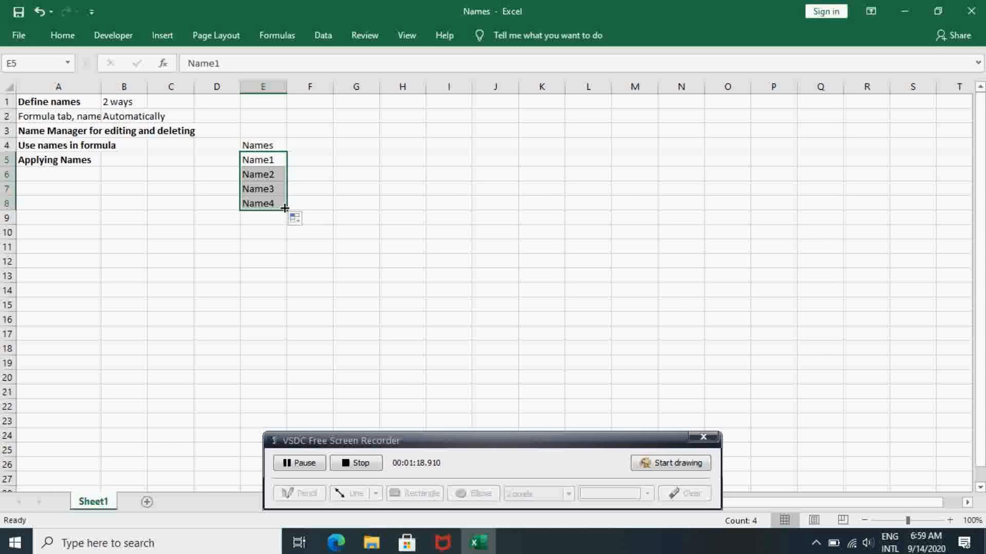
# Enter the column header Quar1 in cell F4, beside the Names header
pyautogui.click(303, 143)
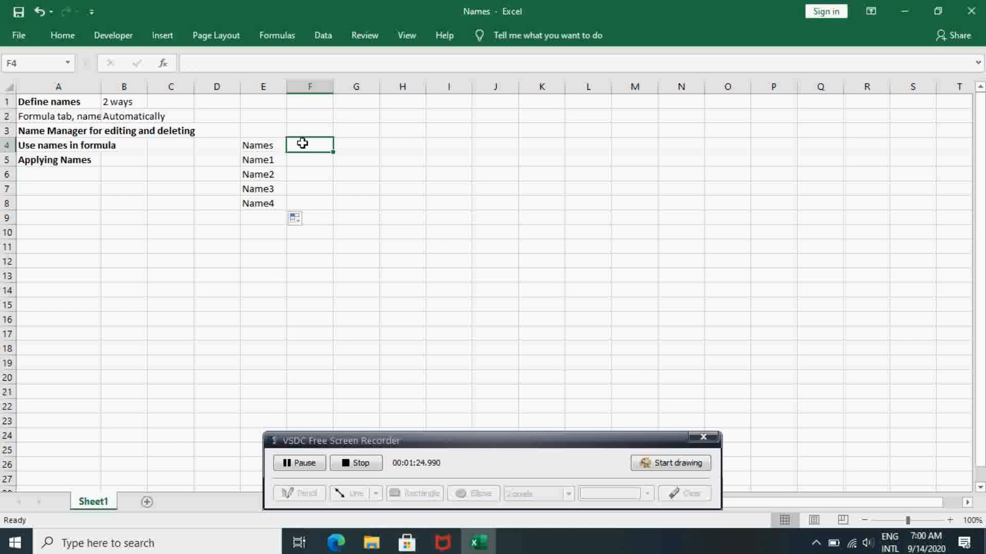
pyautogui.write('Q')
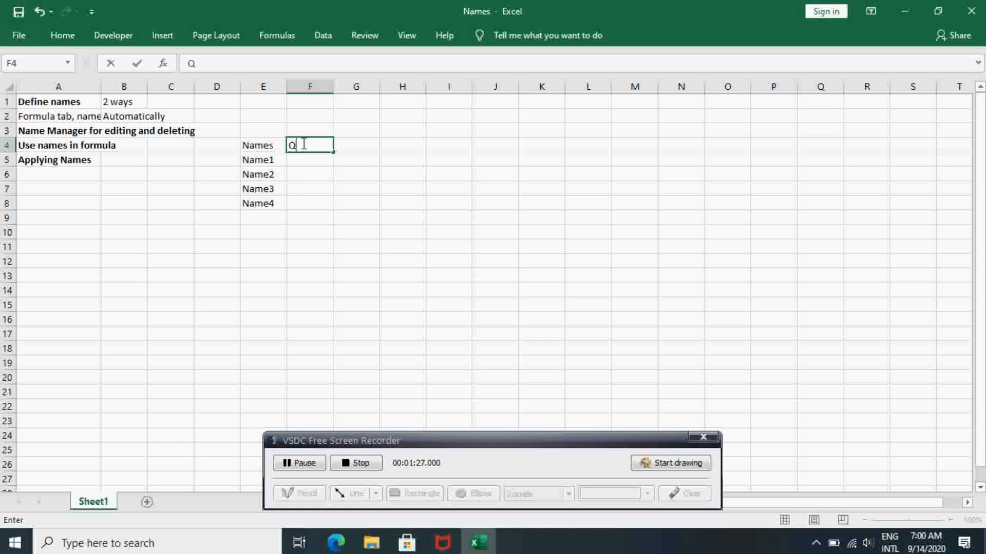
pyautogui.write('uar1')
pyautogui.click(346, 144)
pyautogui.click(299, 144)
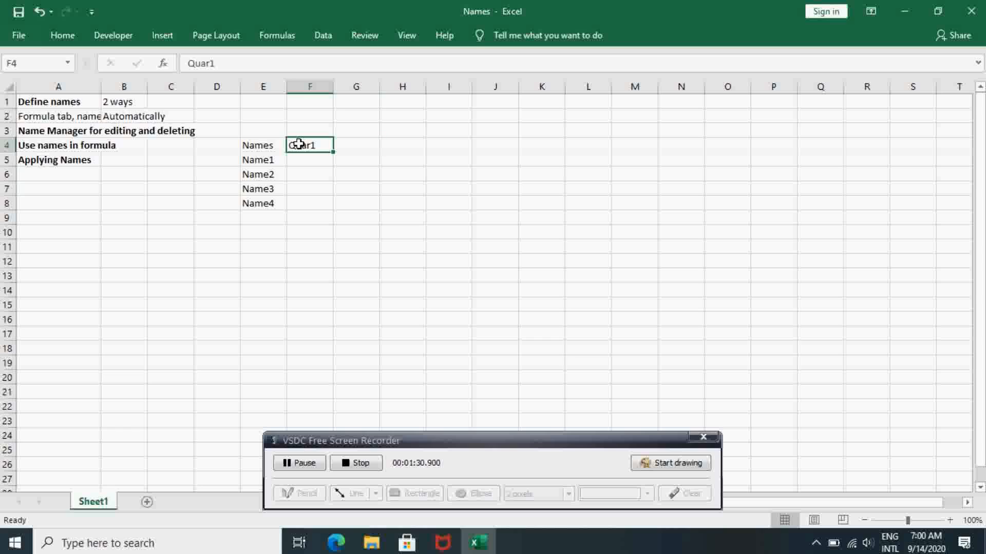
# Copy the Quar1 header from F4 into cells G4 through I4
pyautogui.hotkey('ctrl', 'c')
pyautogui.press('Right')
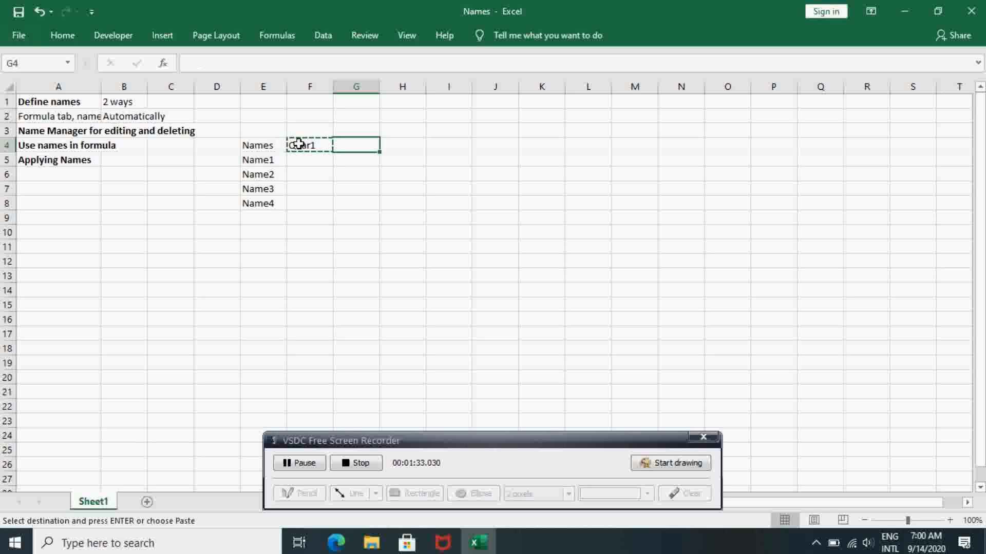
pyautogui.hotkey('shift', 'Right')
pyautogui.hotkey('shift', 'Right')
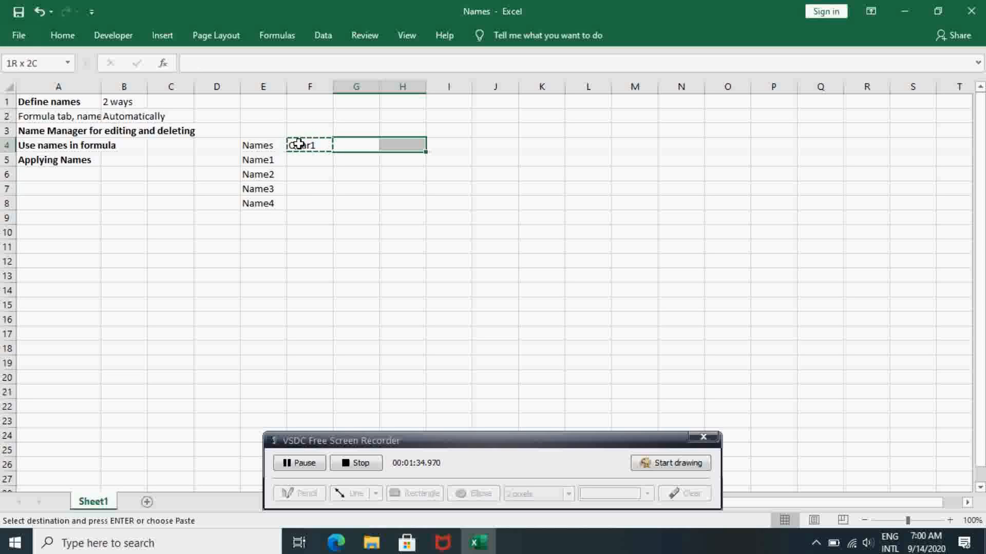
pyautogui.hotkey('ctrl', 'v')
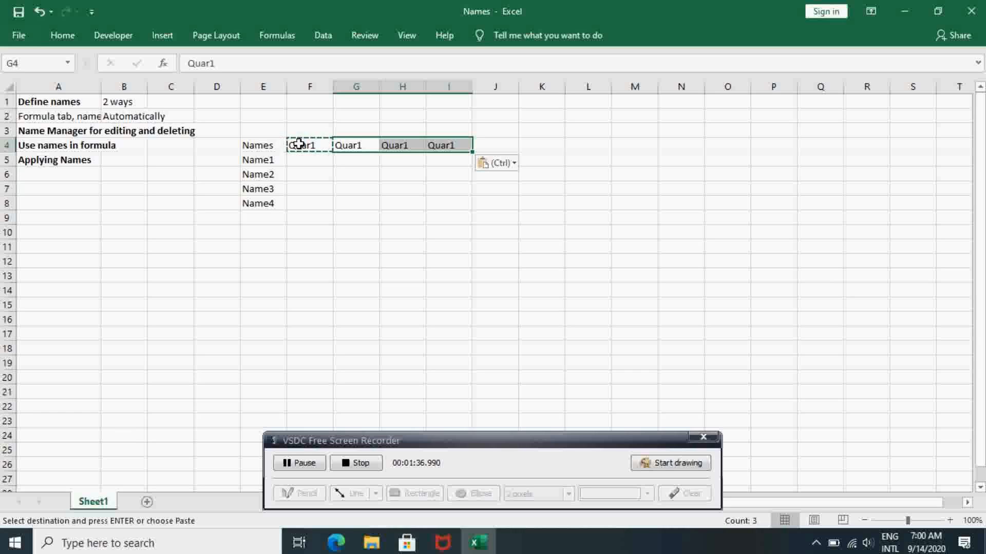
pyautogui.click(315, 173)
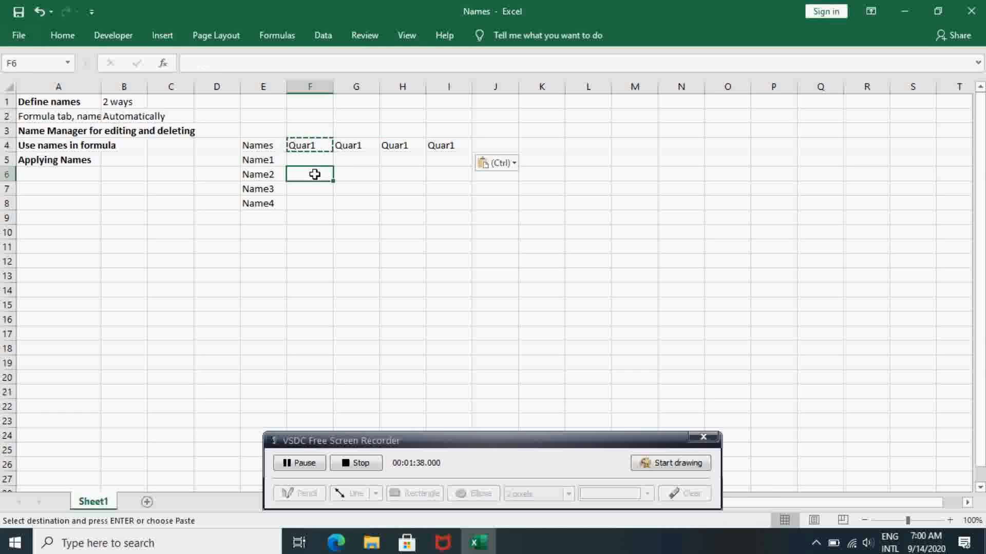
# Renumber the copied headers as Quar2 in G4, Quar3 in H4 and Quar4 in I4
pyautogui.click(364, 144)
pyautogui.press('Escape')
pyautogui.doubleClick(367, 145)
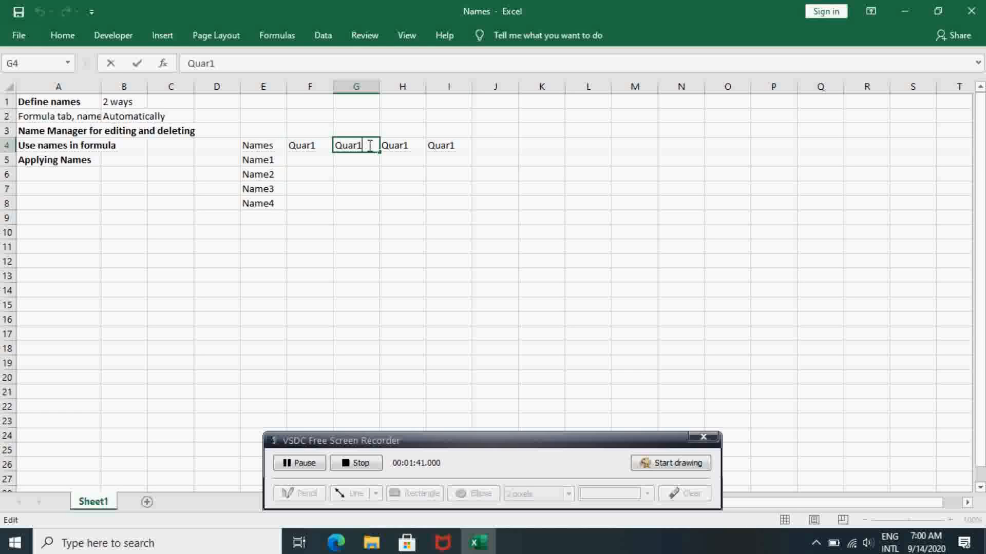
pyautogui.press('BackSpace')
pyautogui.write('2')
pyautogui.doubleClick(417, 146)
pyautogui.press('BackSpace')
pyautogui.write('3')
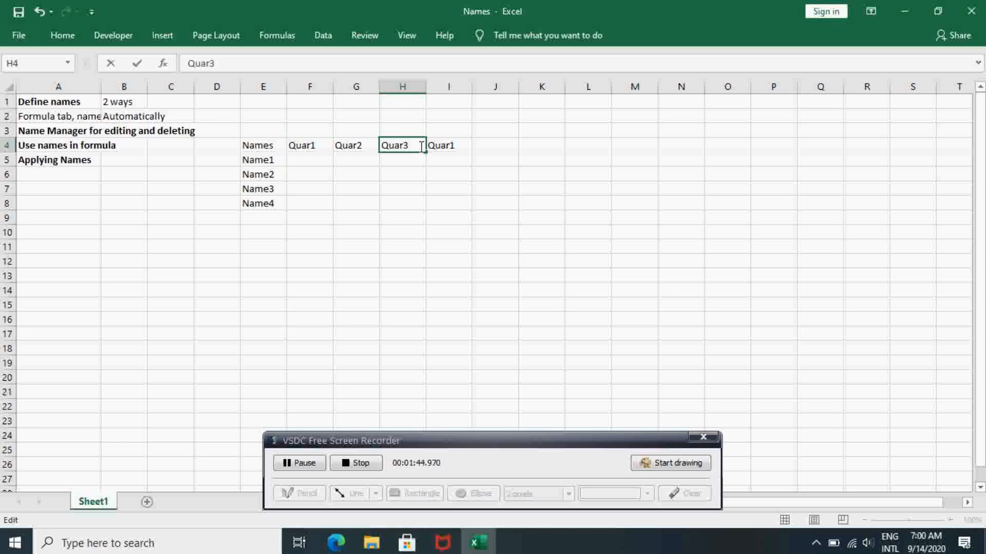
pyautogui.doubleClick(460, 146)
pyautogui.press('BackSpace')
pyautogui.write('4')
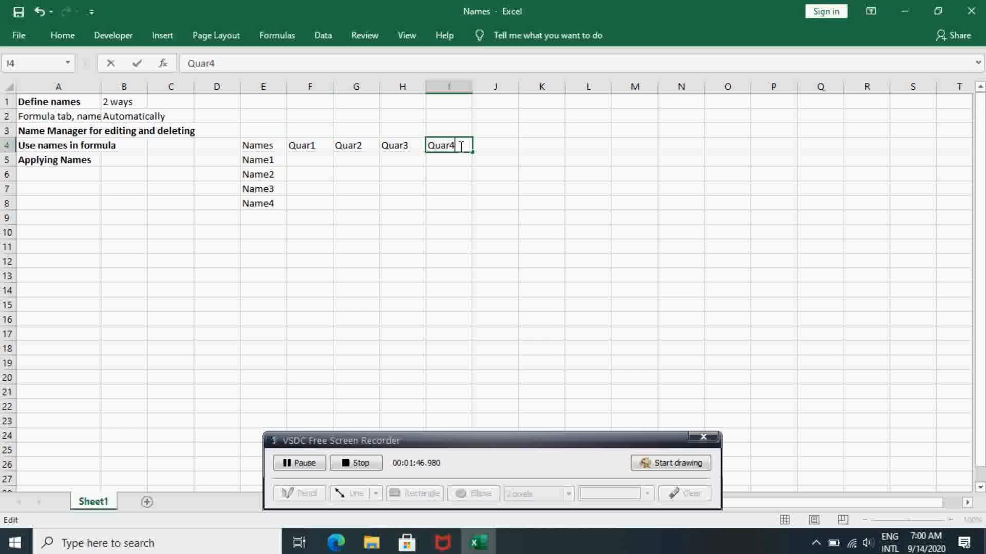
# Enter 10 in F5 under Quar1 and fill the same value down to F8
pyautogui.click(311, 157)
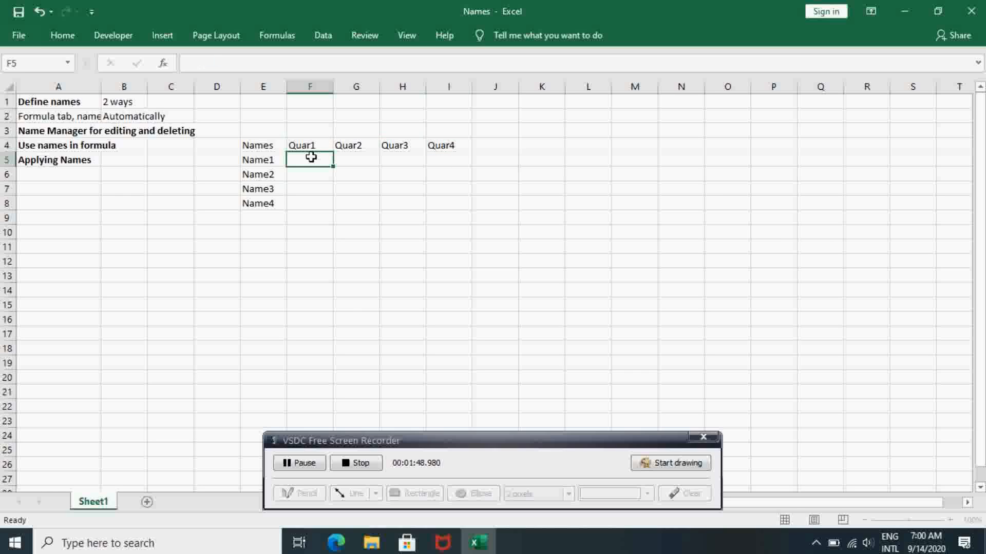
pyautogui.write('10')
pyautogui.hotkey('ctrl', 'Return')
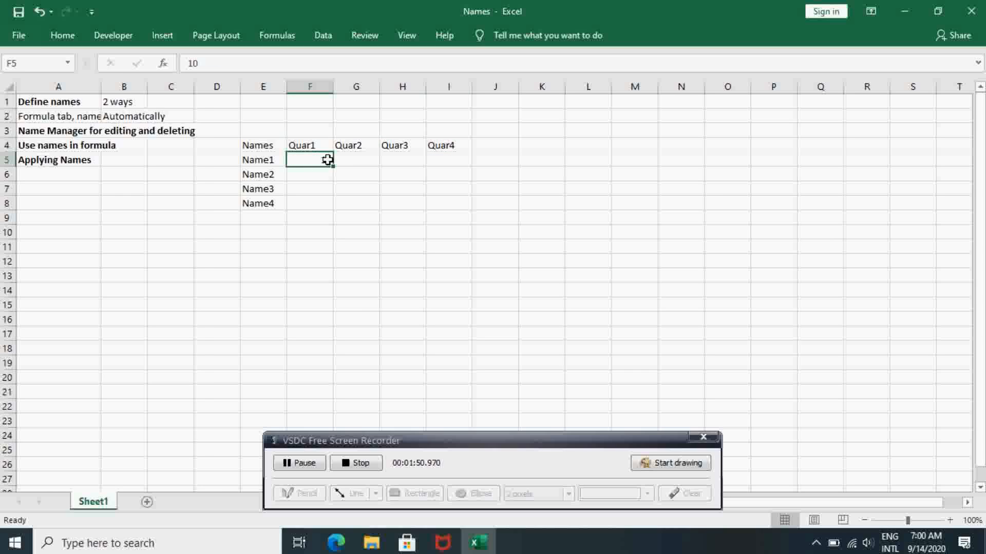
pyautogui.moveTo(332, 166); pyautogui.dragTo(331, 206)
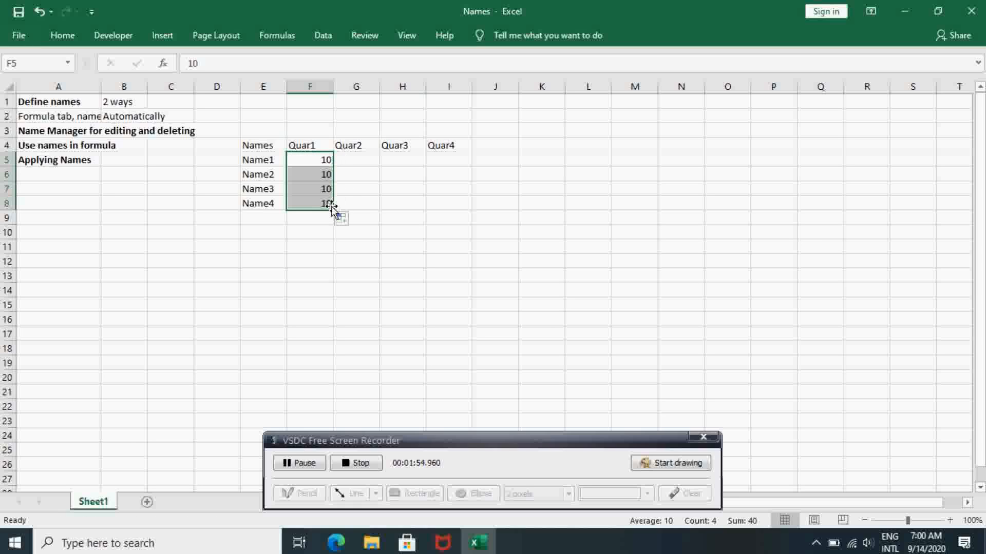
# Enter 20 in G5 under Quar2 and copy it into G6 through G8
pyautogui.click(348, 165)
pyautogui.write('20')
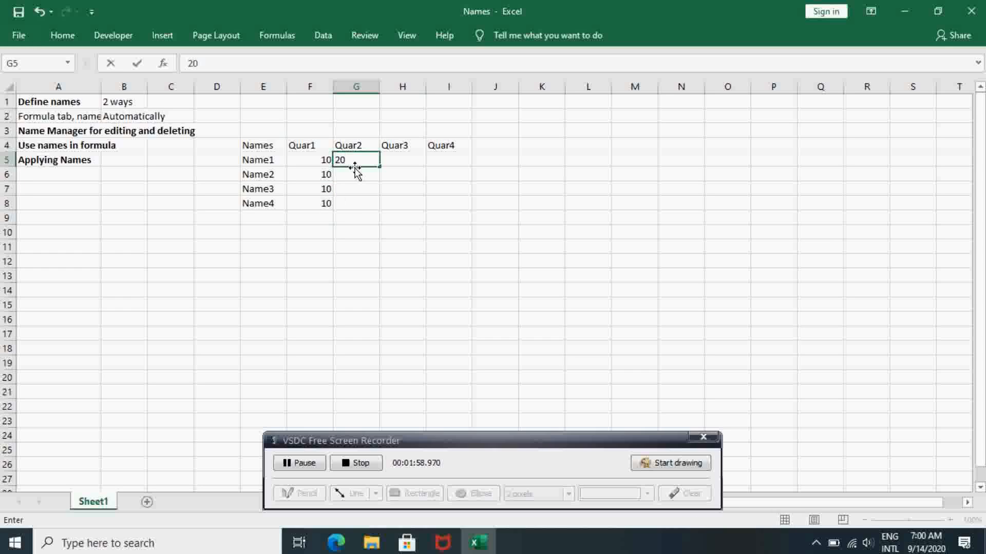
pyautogui.press('Return')
pyautogui.click(370, 160)
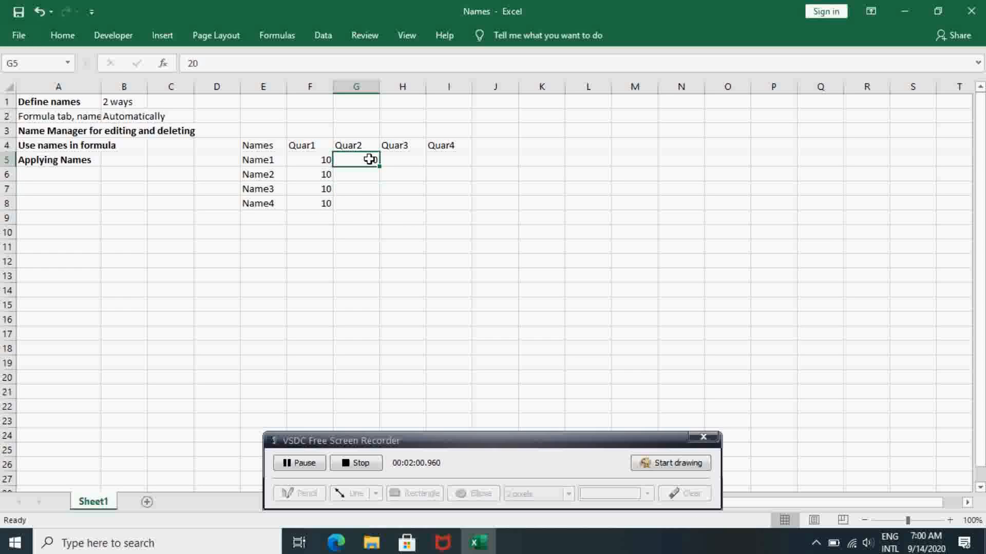
pyautogui.hotkey('ctrl', 'c')
pyautogui.press('Down')
pyautogui.hotkey('shift', 'Down')
pyautogui.hotkey('shift', 'Down')
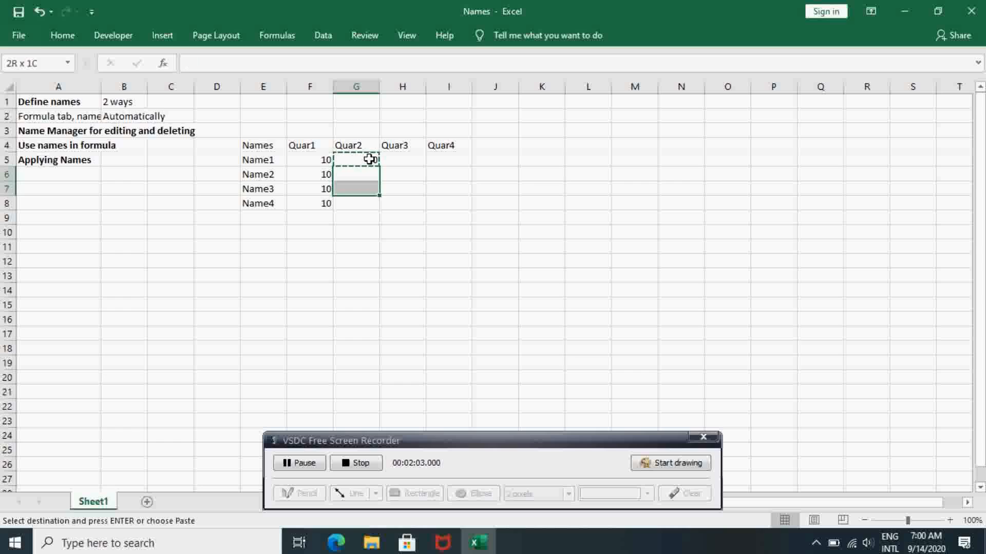
pyautogui.hotkey('ctrl', 'v')
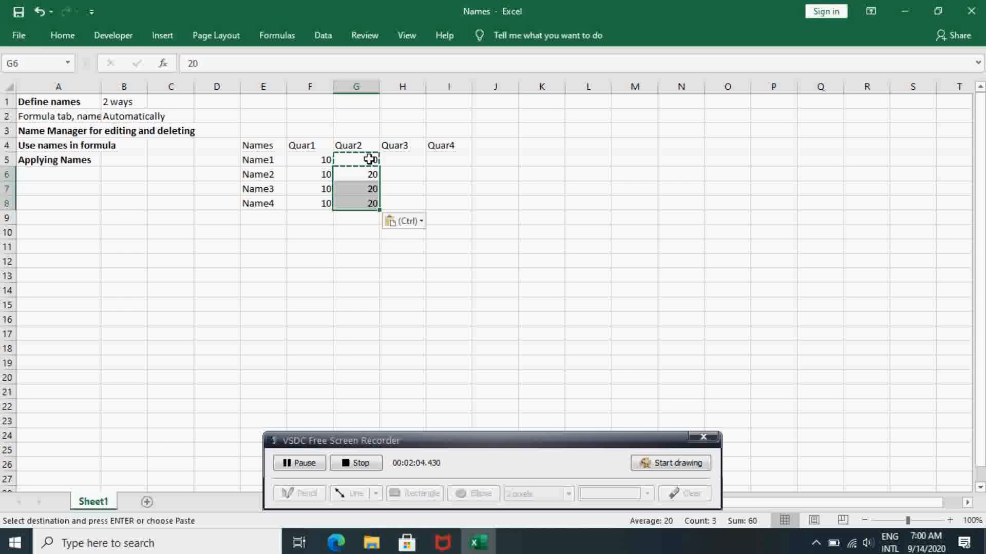
# Enter 30 in H5 under Quar3 and copy it into H6 through H8
pyautogui.click(413, 165)
pyautogui.write('30')
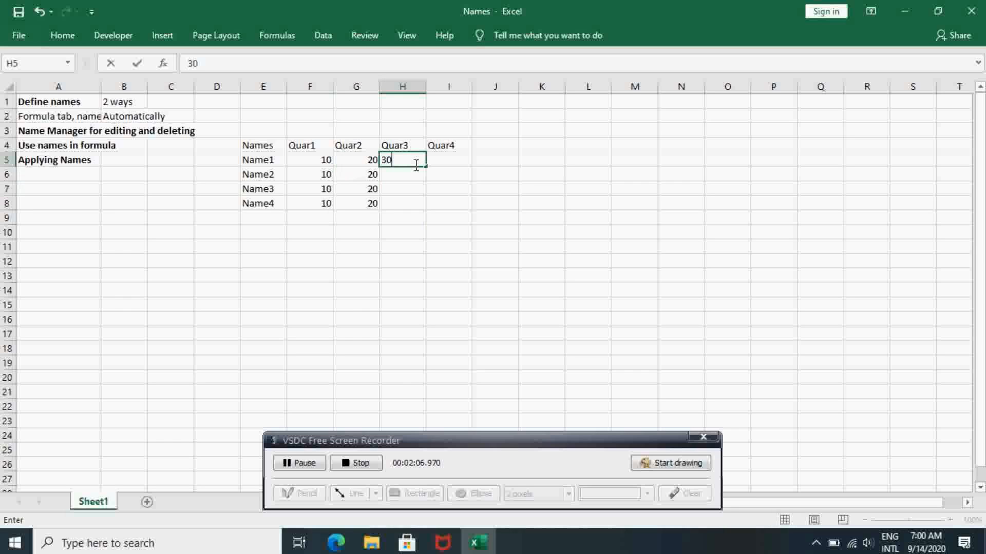
pyautogui.hotkey('ctrl', 'Return')
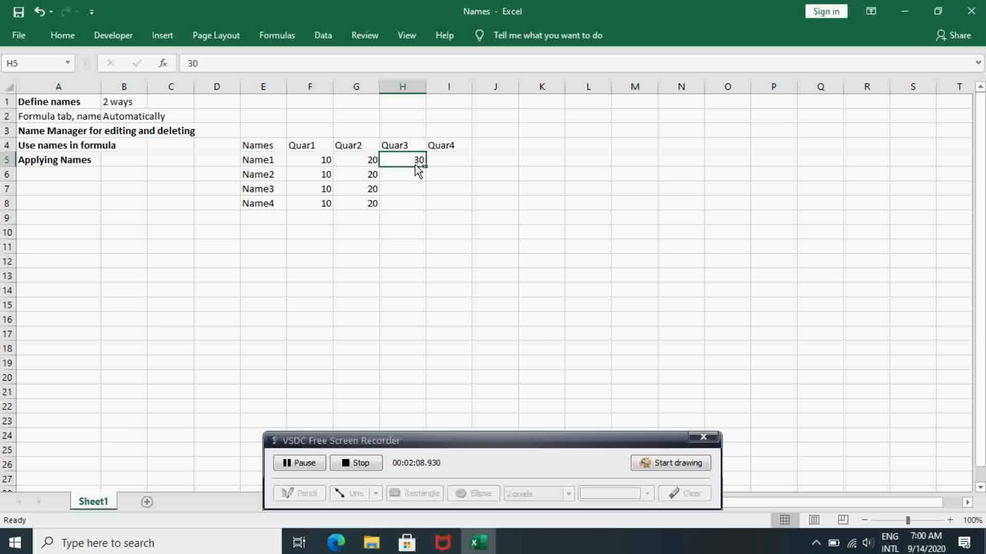
pyautogui.hotkey('ctrl', 'c')
pyautogui.press('Down')
pyautogui.hotkey('shift', 'Down')
pyautogui.hotkey('shift', 'Down')
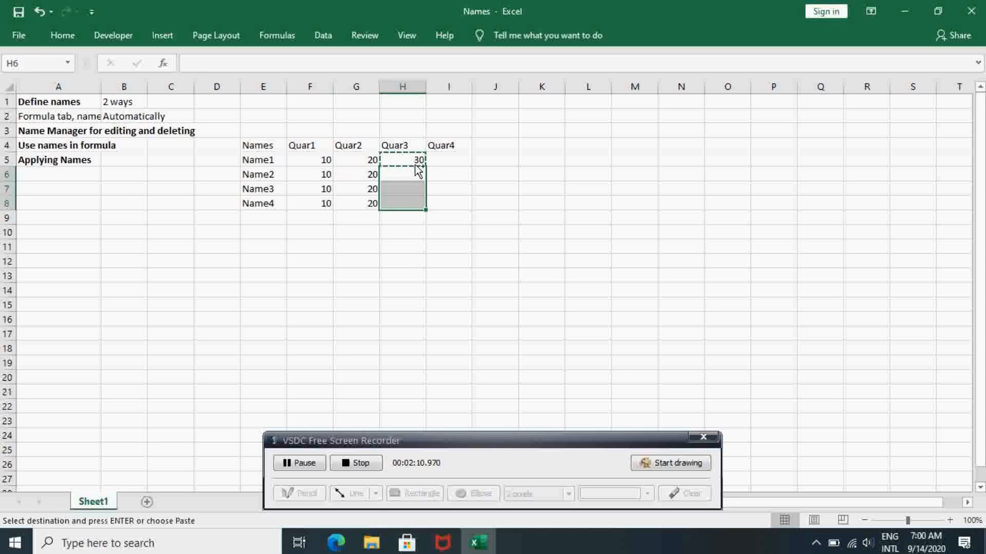
pyautogui.hotkey('ctrl', 'v')
# Enter 40 in I5 under Quar4 and copy it into I6 through I8
pyautogui.click(455, 162)
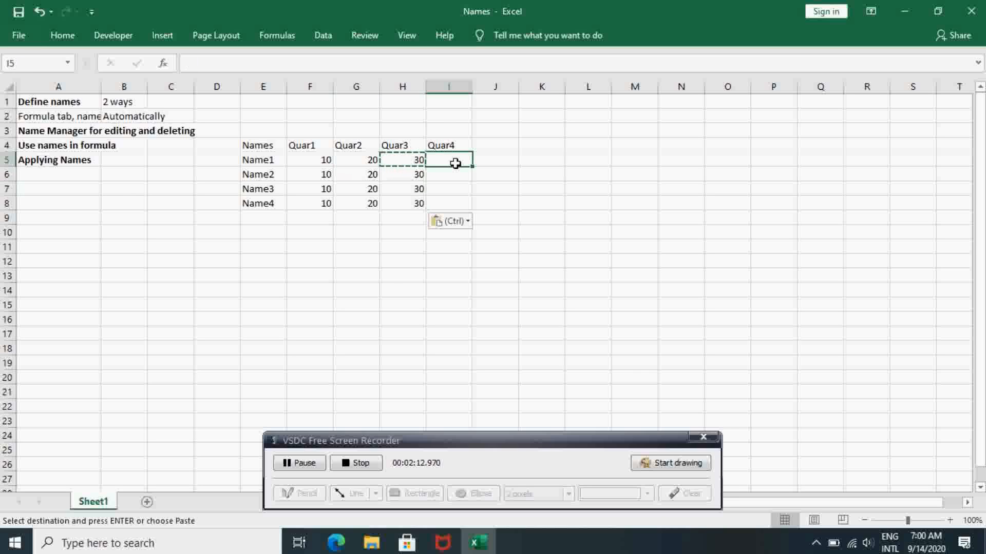
pyautogui.write('40')
pyautogui.press('Up')
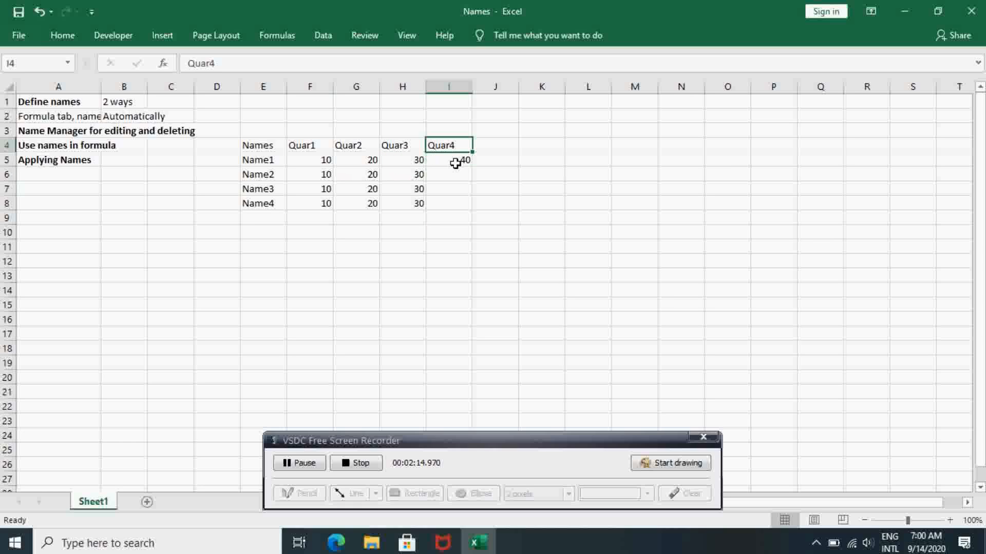
pyautogui.press('Down')
pyautogui.hotkey('ctrl', 'c')
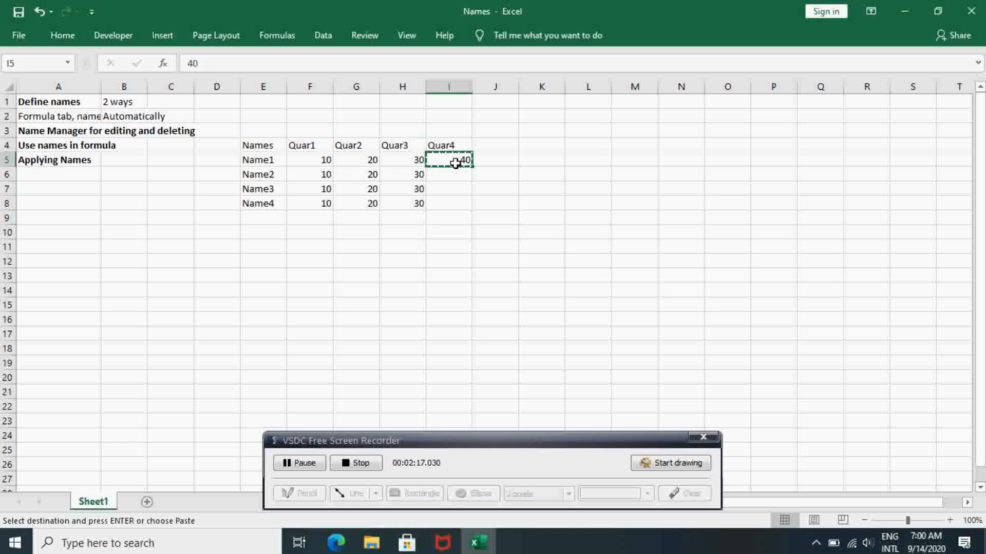
pyautogui.press('Down')
pyautogui.hotkey('shift', 'Down')
pyautogui.hotkey('shift', 'Down')
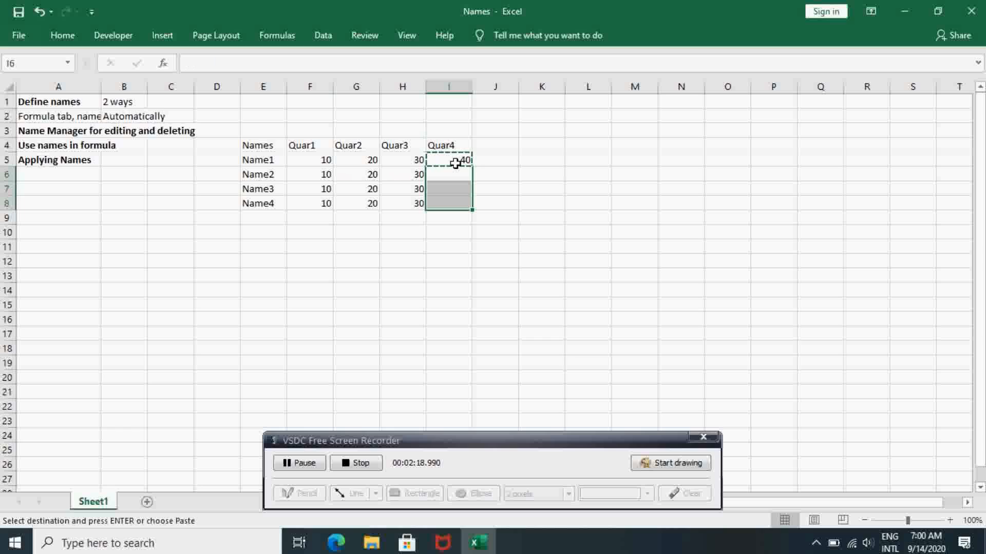
pyautogui.hotkey('ctrl', 'v')
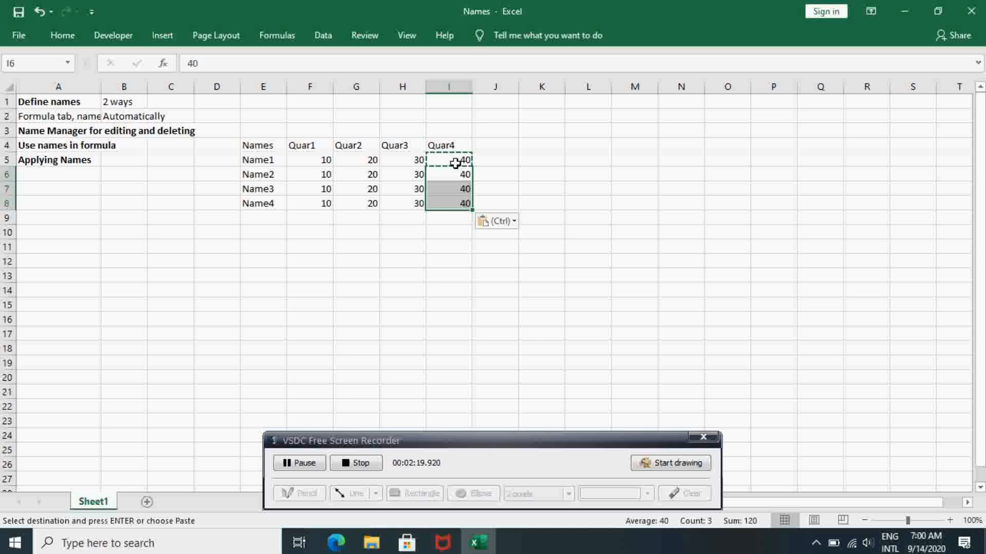
pyautogui.click(277, 140)
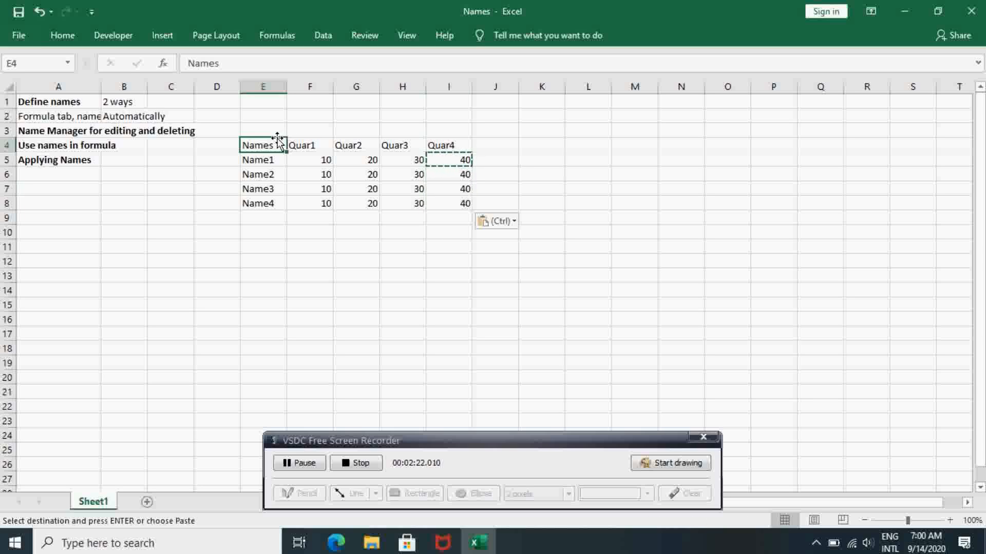
pyautogui.click(224, 139)
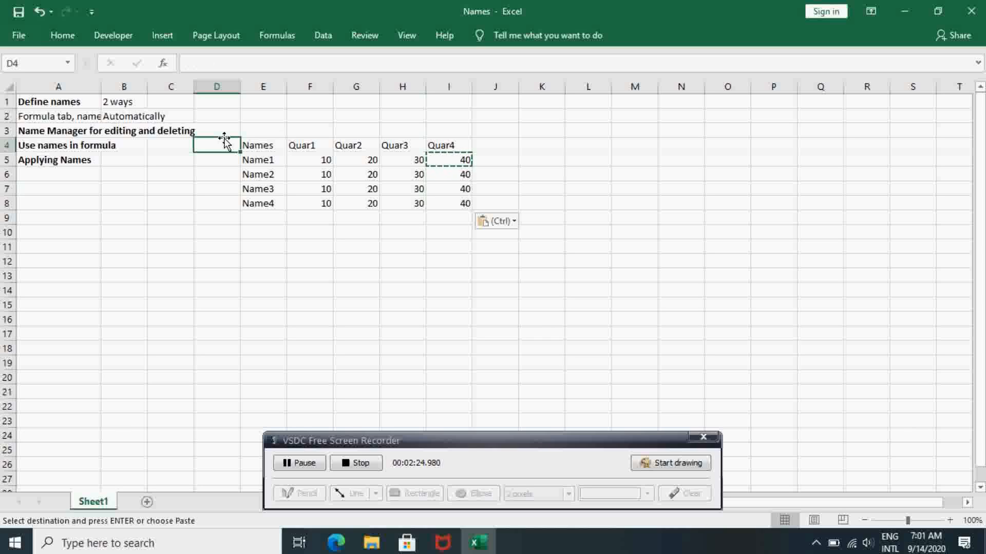
pyautogui.doubleClick(253, 145)
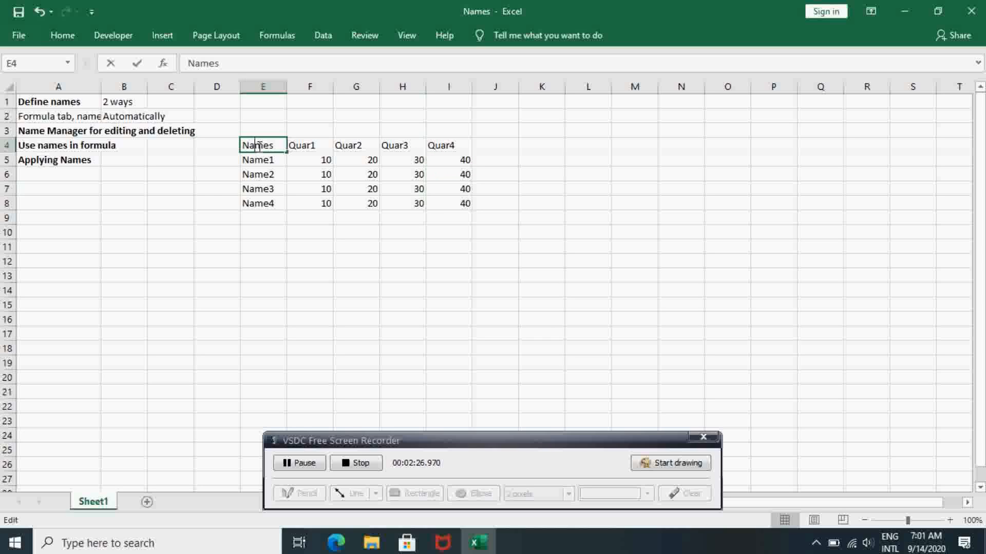
pyautogui.click(255, 162)
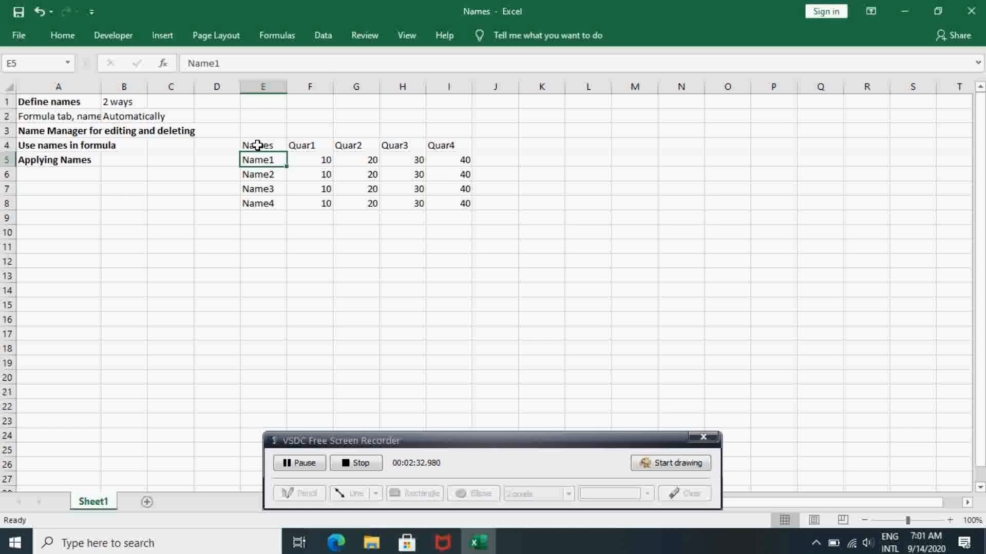
pyautogui.click(289, 36)
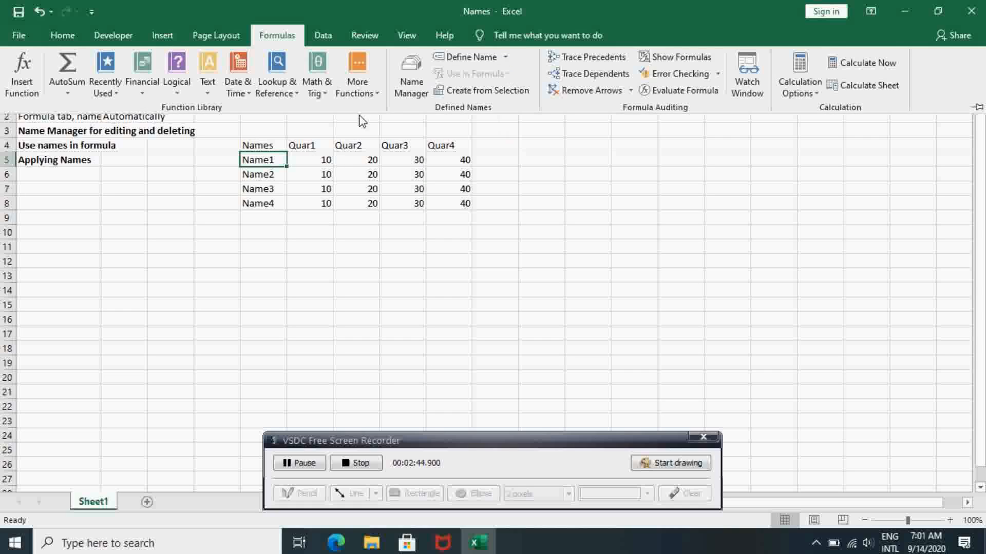
pyautogui.click(507, 60)
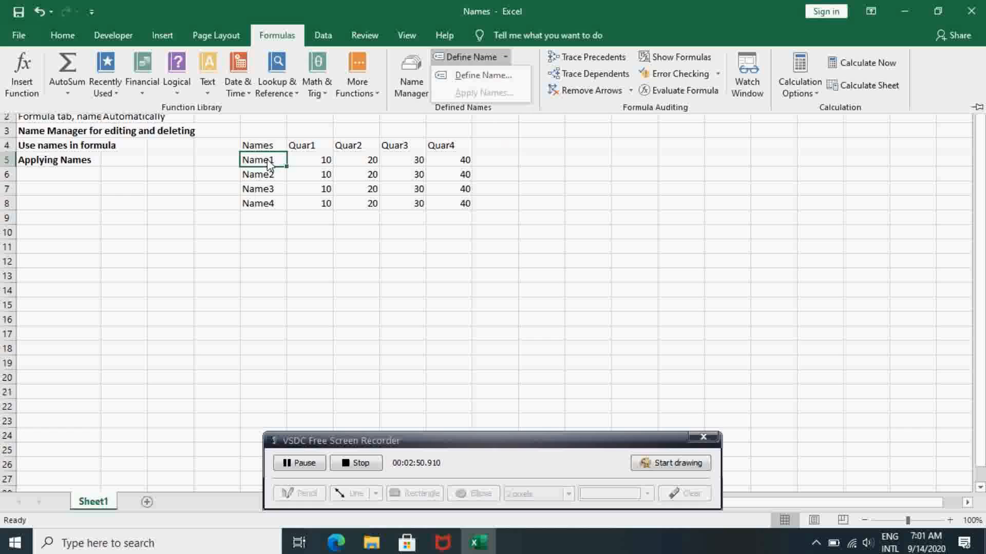
# Define the name Test1 for the Name1 row's quarterly values in F5:I5, using the Define Name command
pyautogui.click(315, 162)
pyautogui.click(314, 162)
pyautogui.click(319, 159)
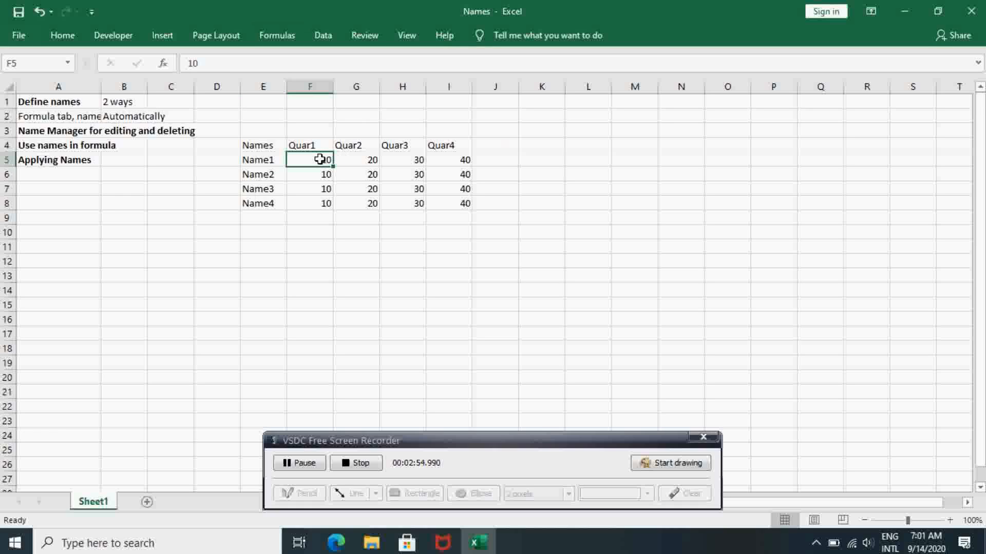
pyautogui.moveTo(319, 159); pyautogui.dragTo(430, 161)
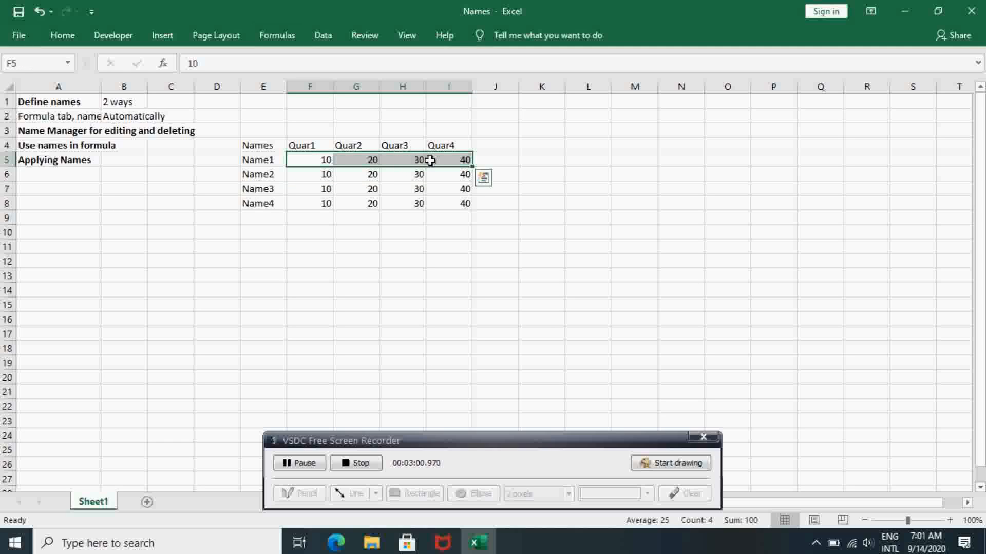
pyautogui.click(324, 36)
pyautogui.click(277, 37)
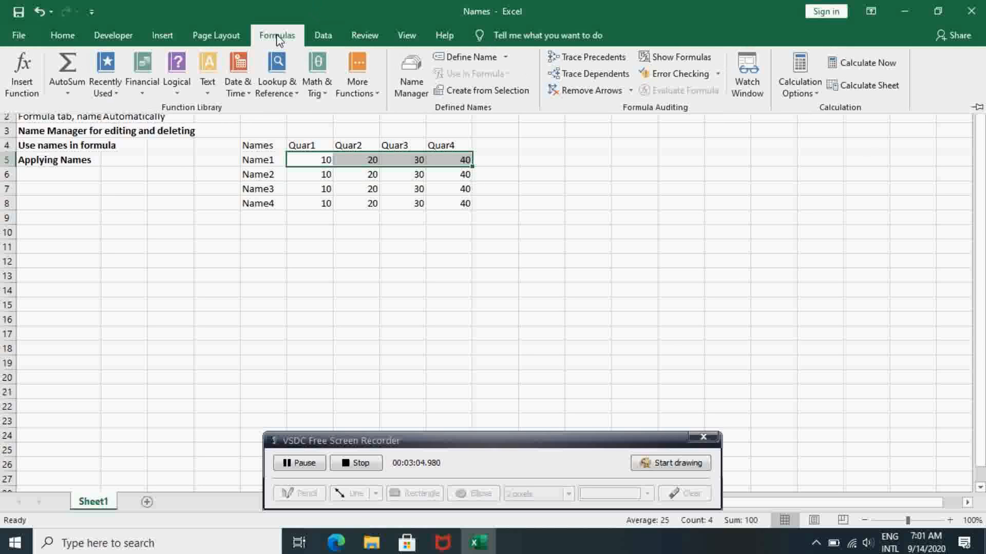
pyautogui.click(507, 58)
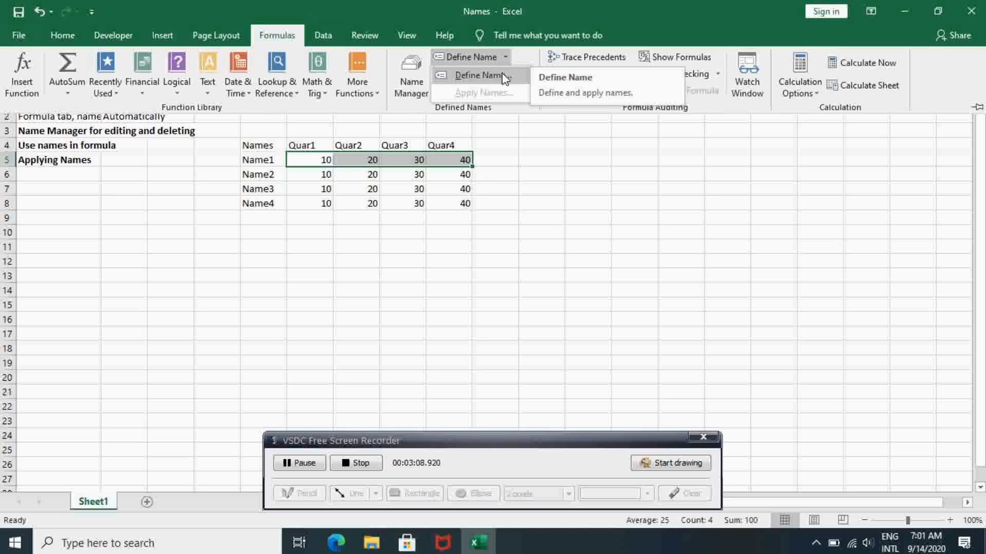
pyautogui.click(505, 78)
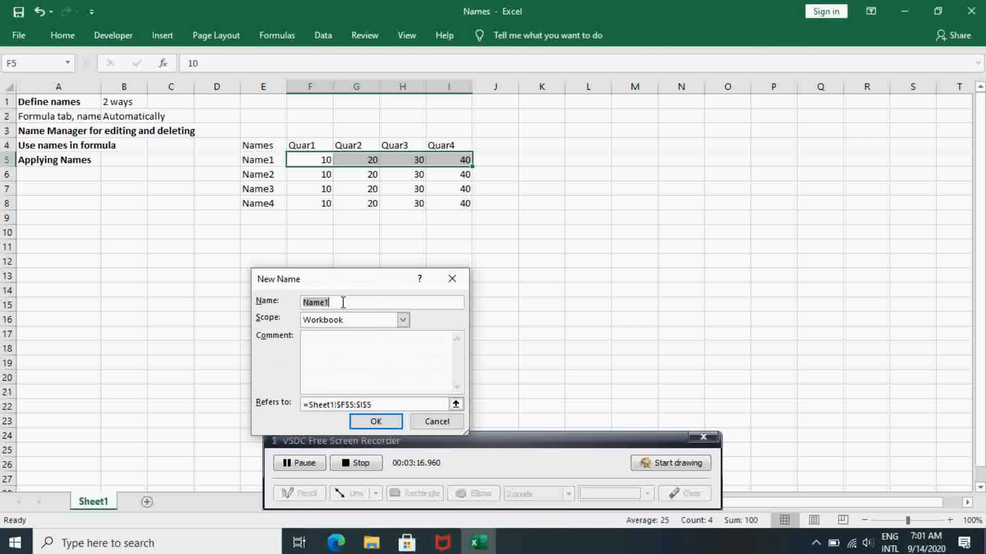
pyautogui.write('Test1')
pyautogui.press('Return')
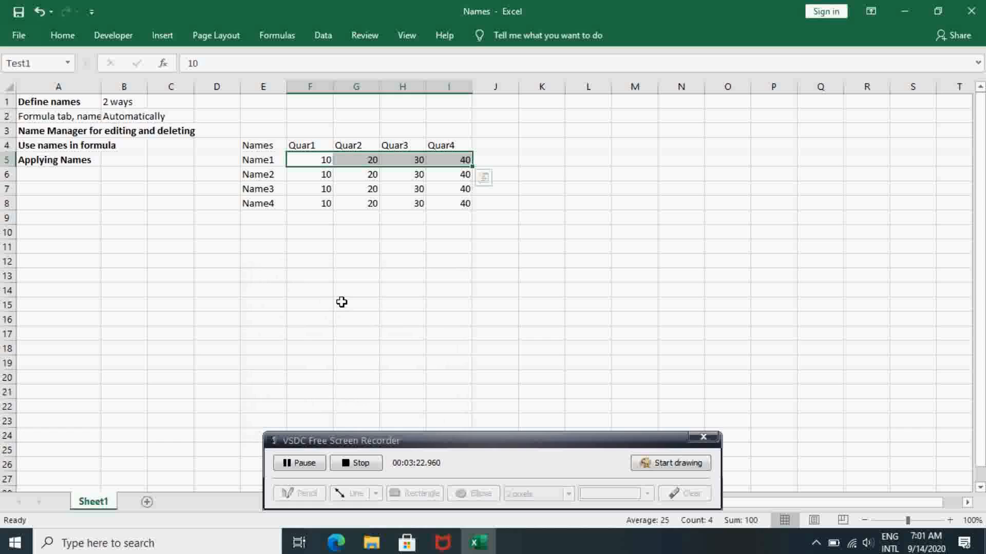
# Name the Name2 row's quarterly values in F6:I6 Test2 directly, without opening the New Name dialog
pyautogui.click(317, 162)
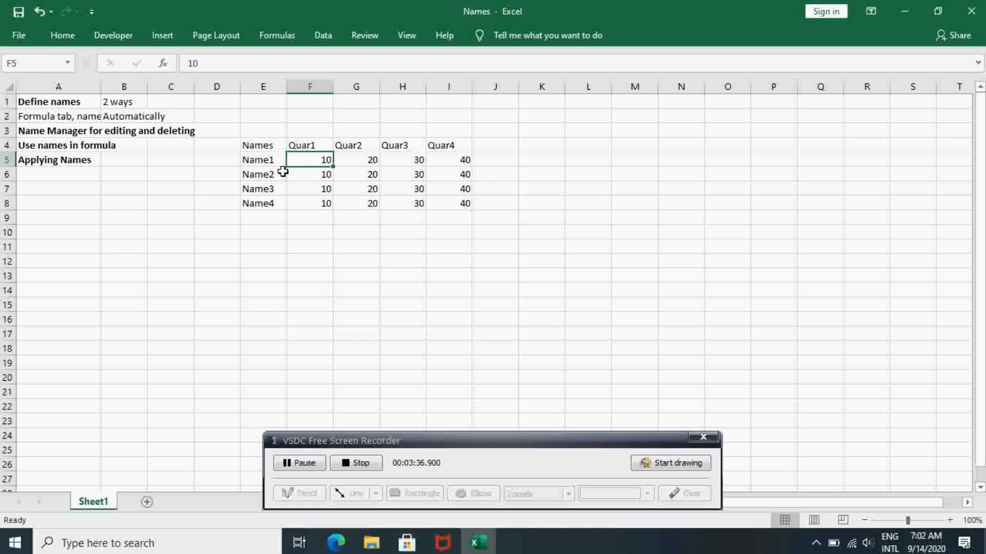
pyautogui.click(267, 168)
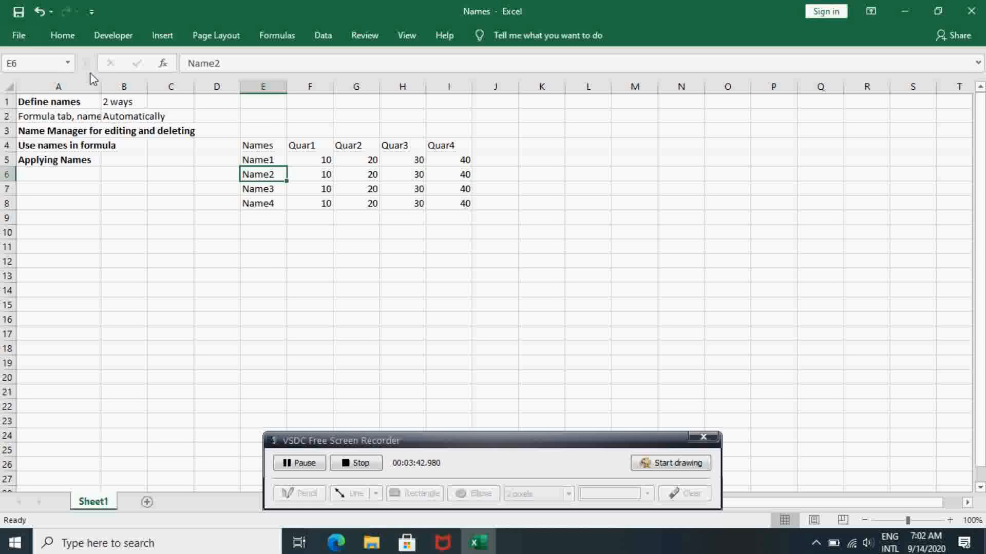
pyautogui.click(318, 175)
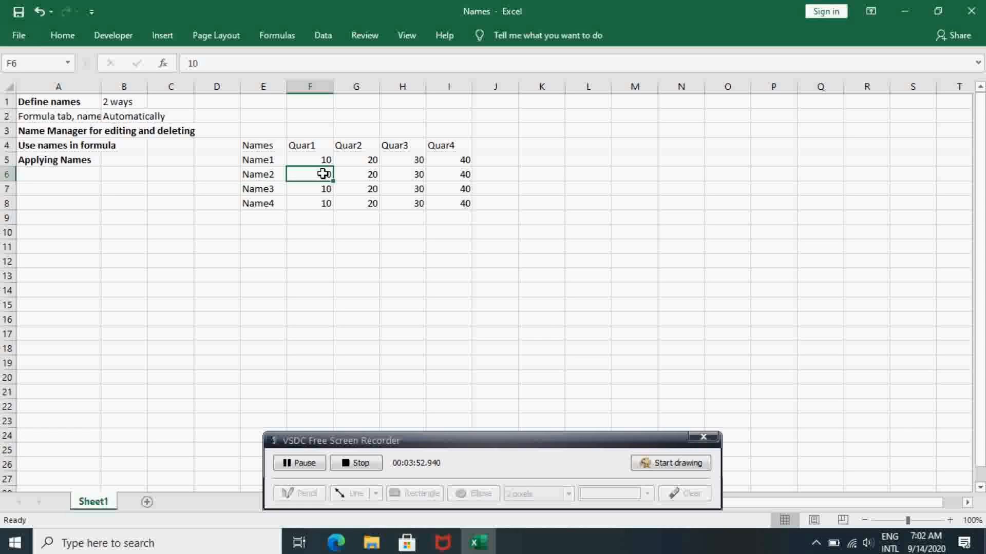
pyautogui.moveTo(323, 174); pyautogui.dragTo(444, 173)
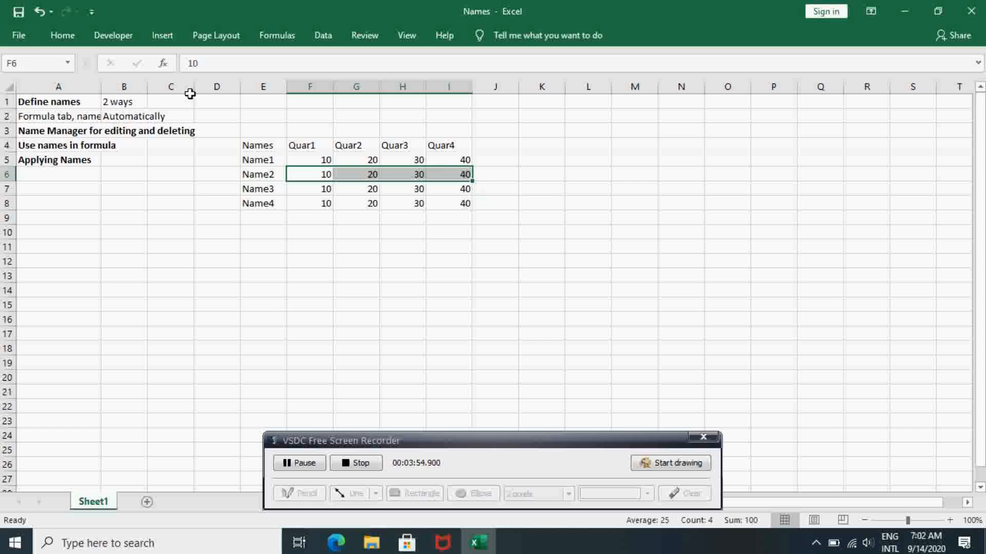
pyautogui.click(19, 61)
pyautogui.write('Test2')
pyautogui.press('Return')
pyautogui.click(318, 176)
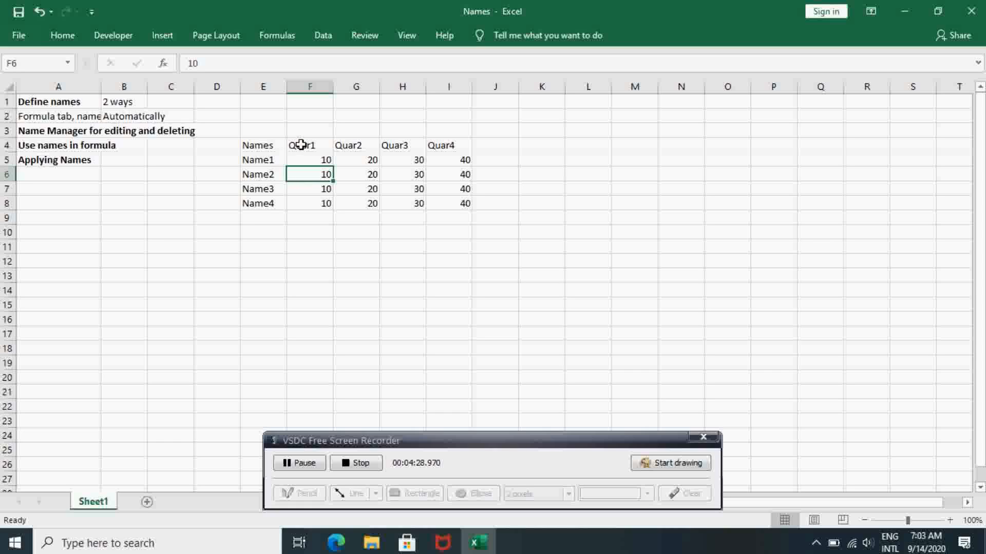
# Examine the table's quarter headings, value columns and row names, plus the empty cells below and beside the values
pyautogui.click(301, 145)
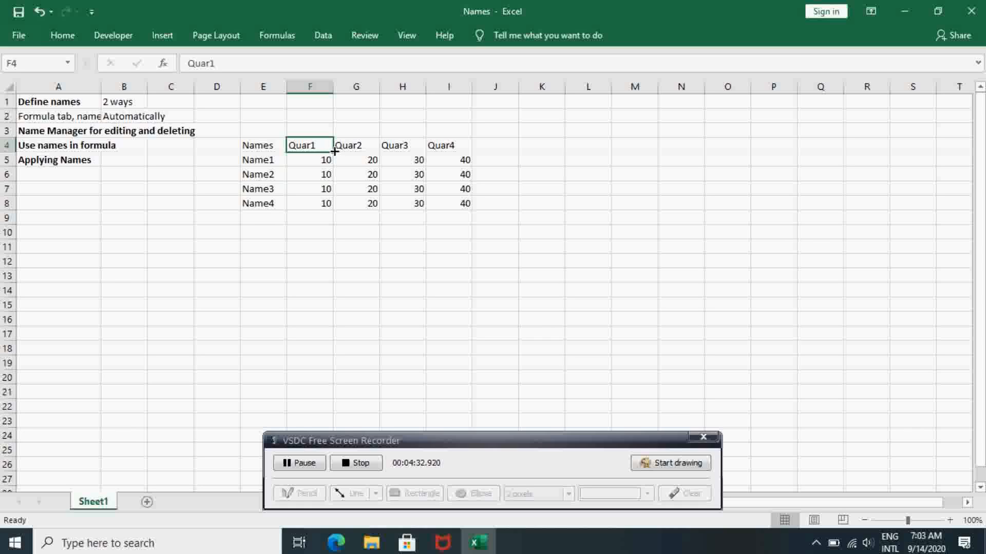
pyautogui.moveTo(319, 161); pyautogui.dragTo(314, 199)
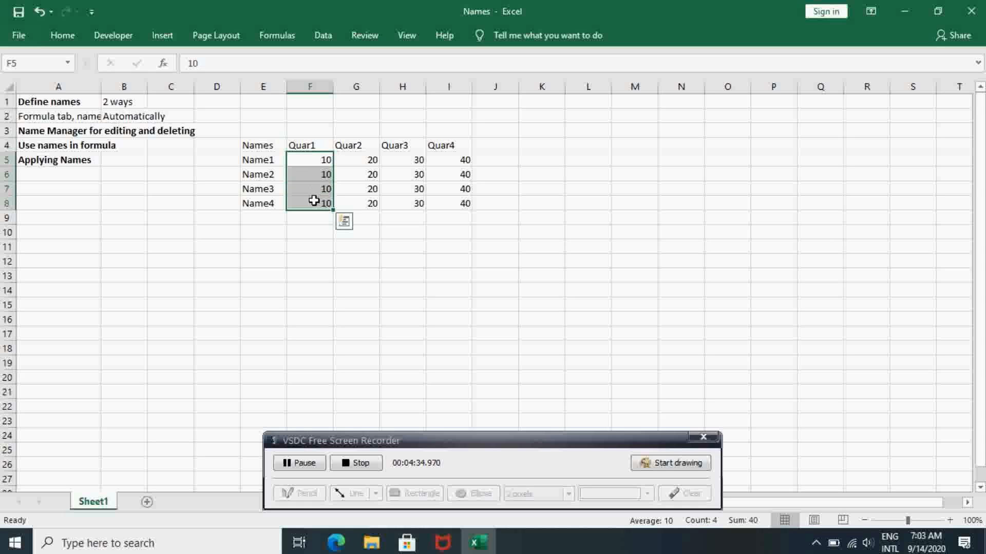
pyautogui.click(358, 147)
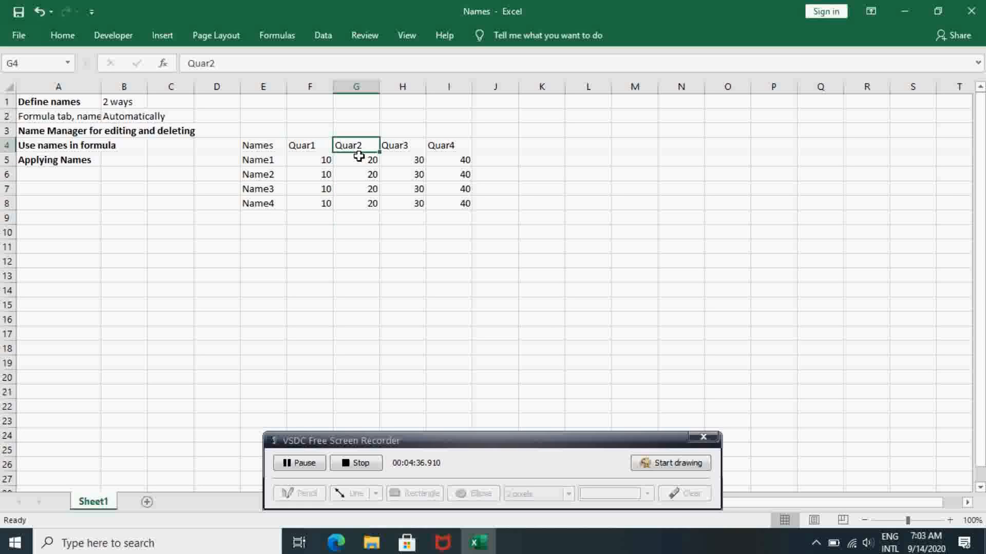
pyautogui.moveTo(358, 159); pyautogui.dragTo(361, 199)
pyautogui.click(407, 139)
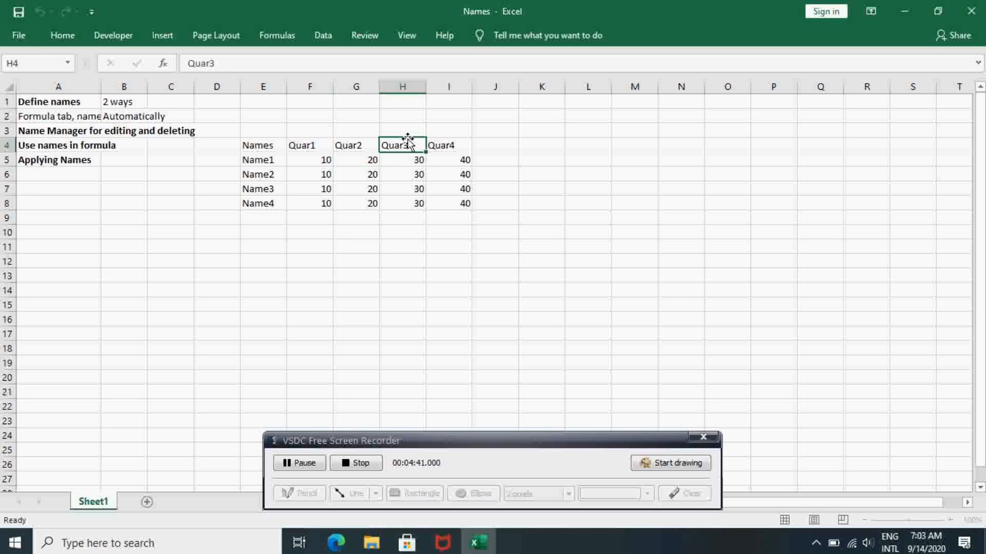
pyautogui.click(445, 143)
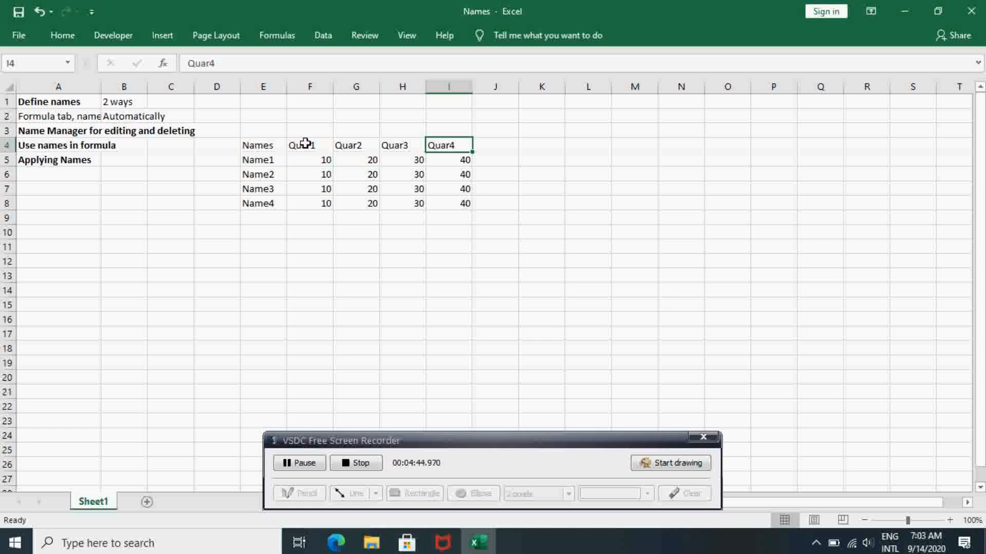
pyautogui.moveTo(305, 143); pyautogui.dragTo(431, 144)
pyautogui.click(270, 162)
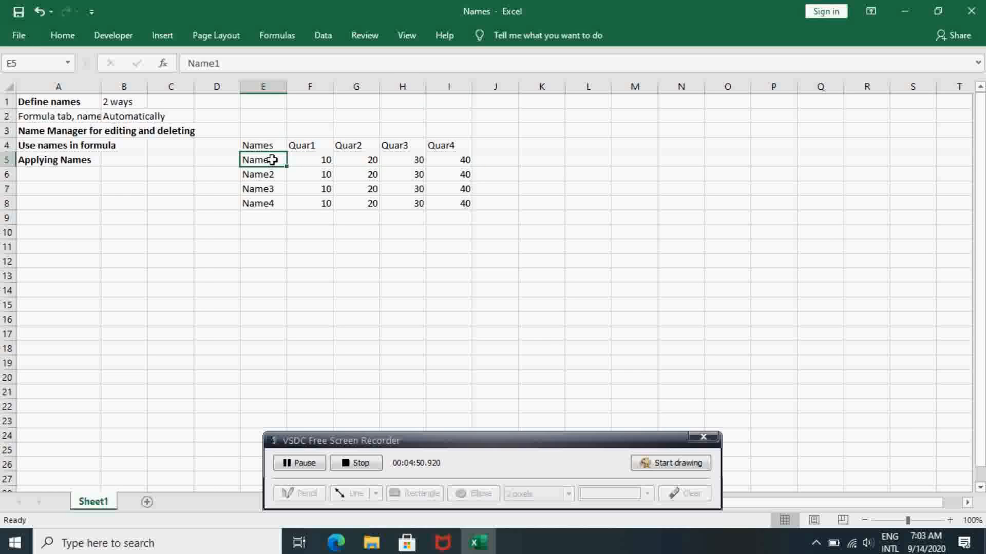
pyautogui.moveTo(272, 159); pyautogui.dragTo(271, 201)
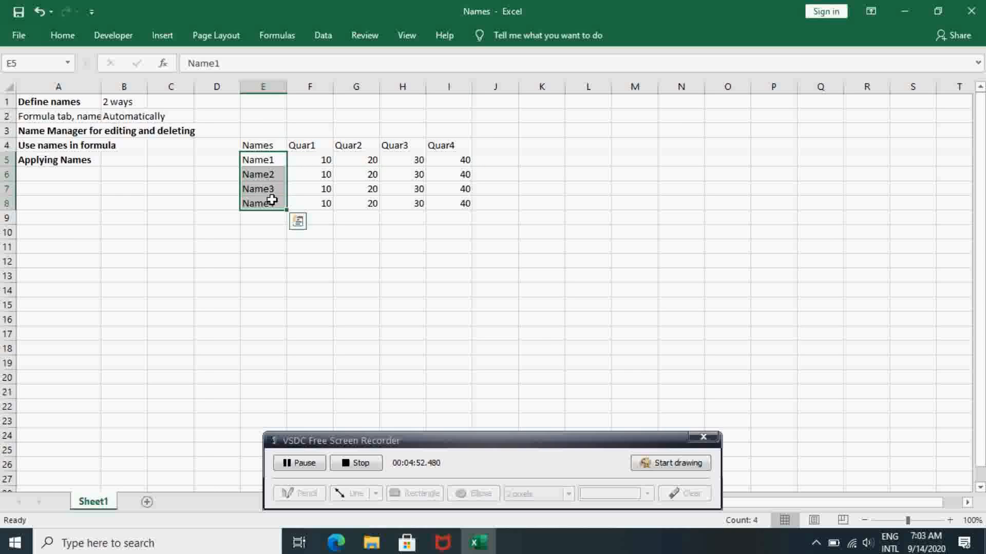
pyautogui.click(320, 218)
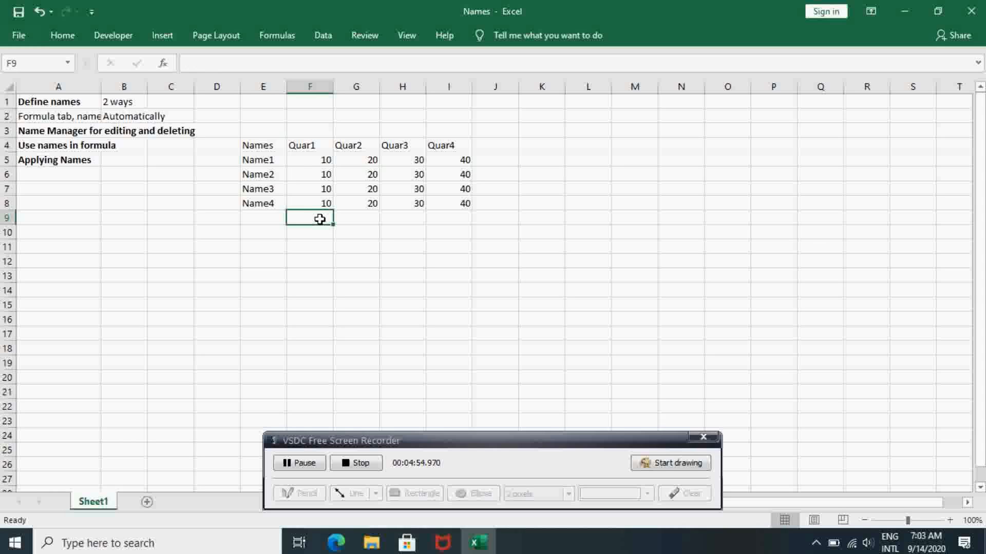
pyautogui.moveTo(320, 219); pyautogui.dragTo(445, 218)
pyautogui.click(514, 158)
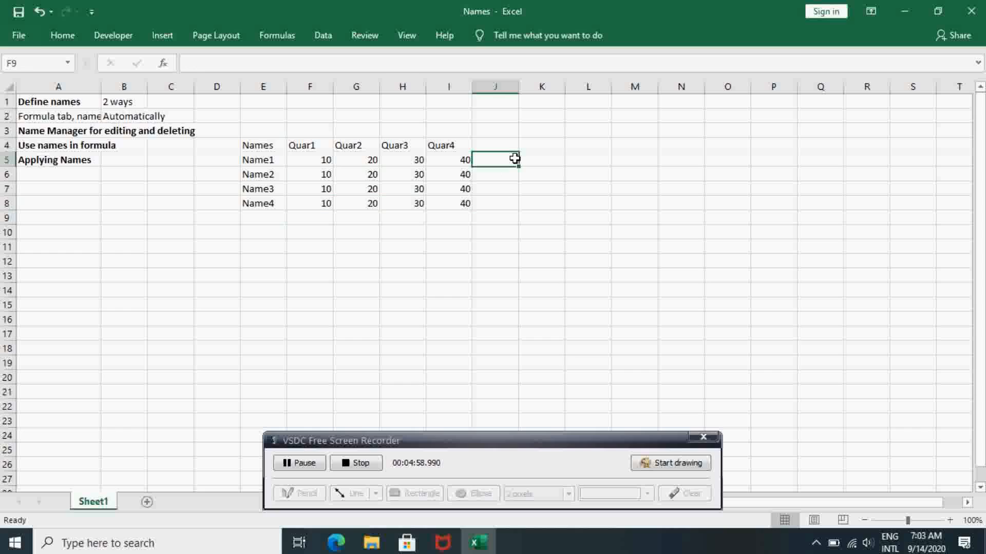
pyautogui.moveTo(513, 158); pyautogui.dragTo(507, 204)
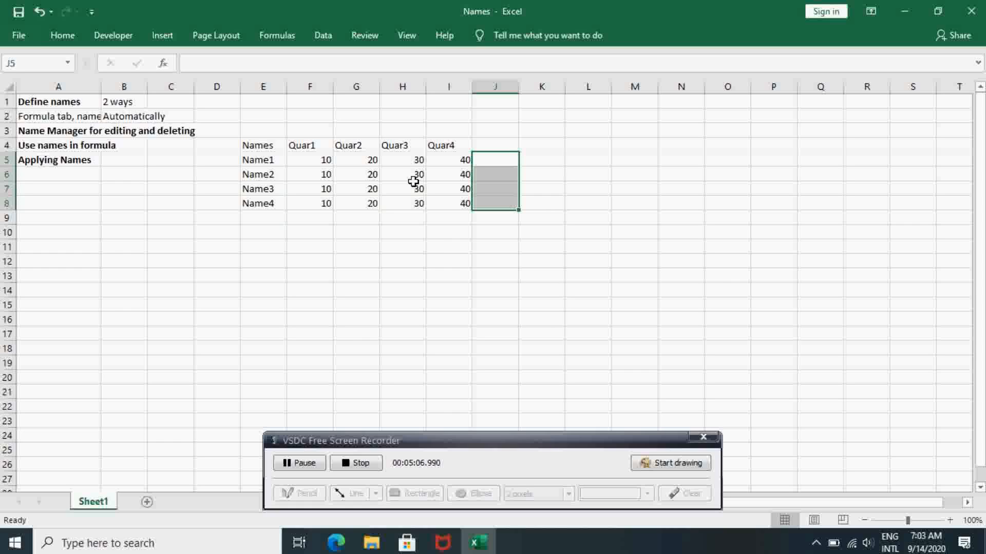
pyautogui.click(255, 160)
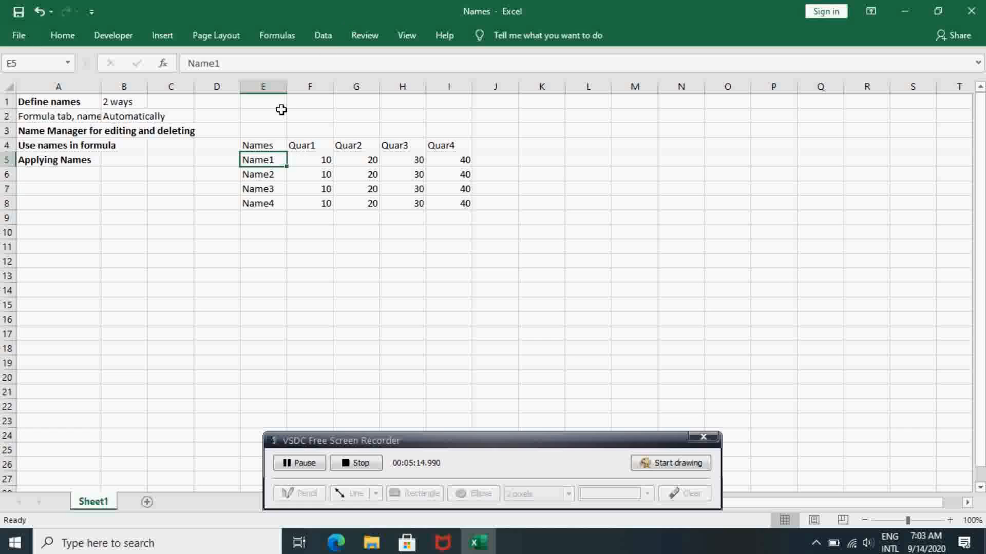
# Create names from the whole table E4:I8, using the top row only and excluding the left column
pyautogui.click(275, 146)
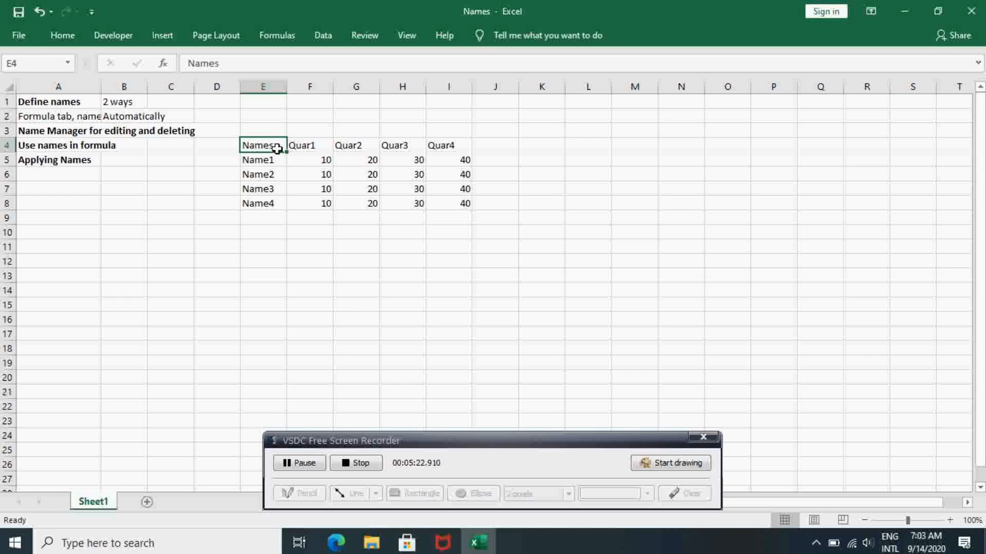
pyautogui.moveTo(277, 149); pyautogui.dragTo(458, 210)
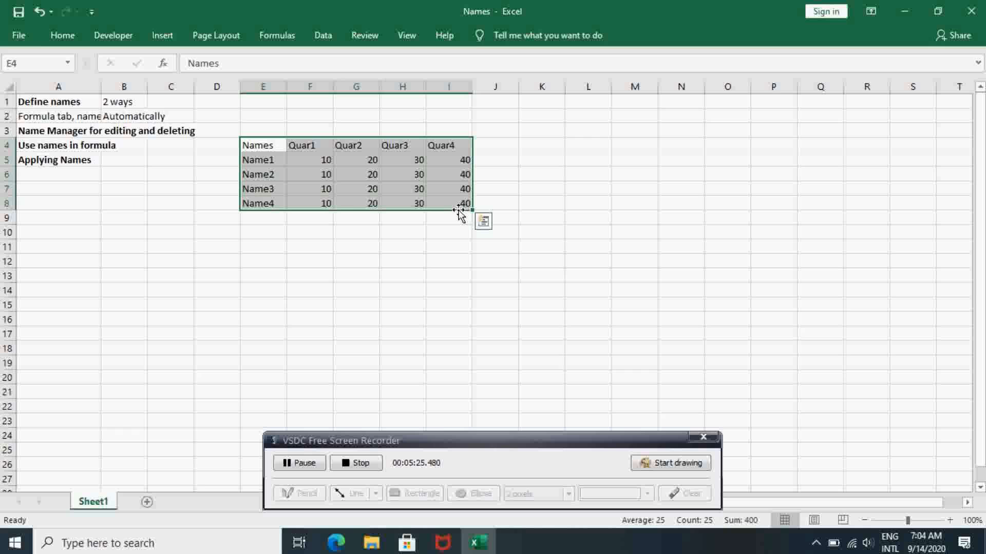
pyautogui.click(288, 40)
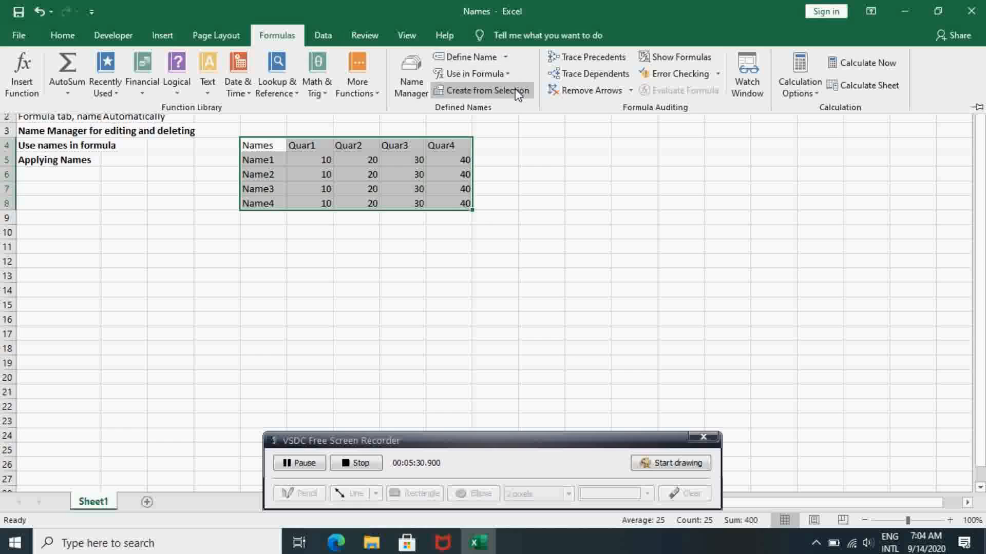
pyautogui.click(518, 89)
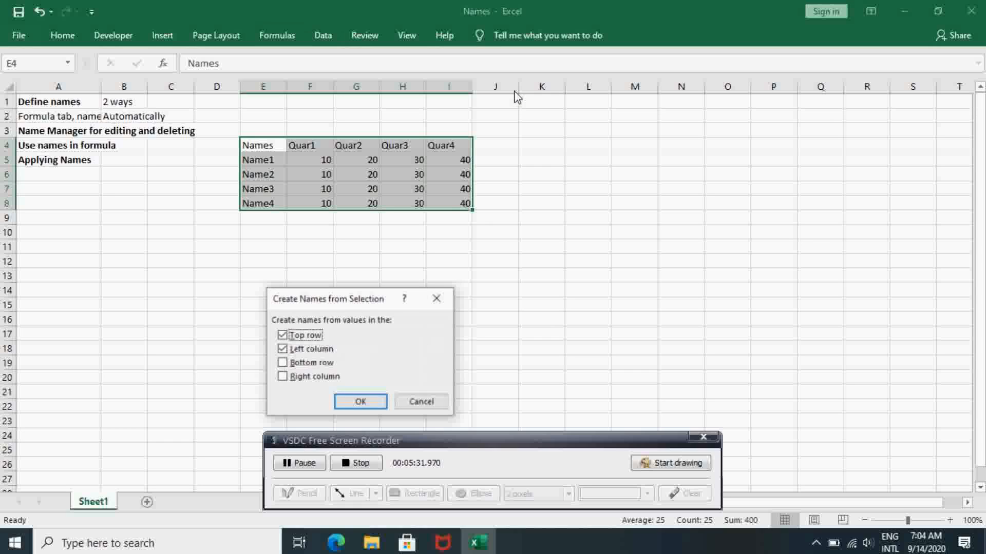
pyautogui.click(304, 353)
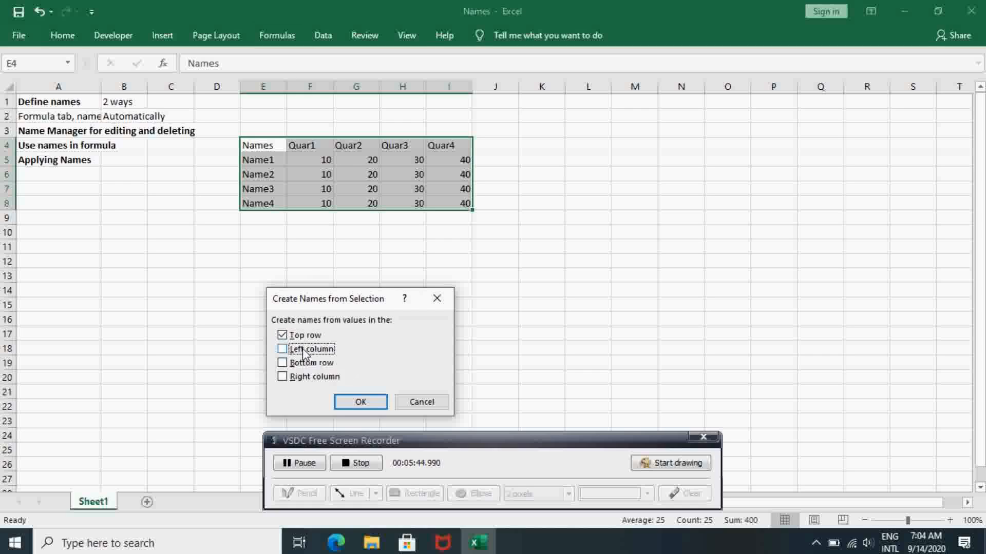
pyautogui.click(360, 404)
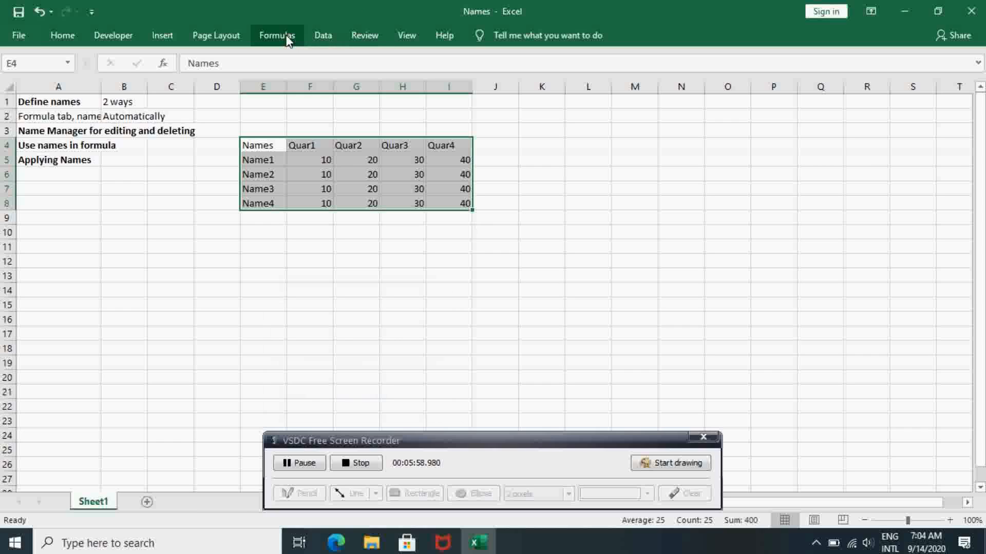
pyautogui.click(262, 147)
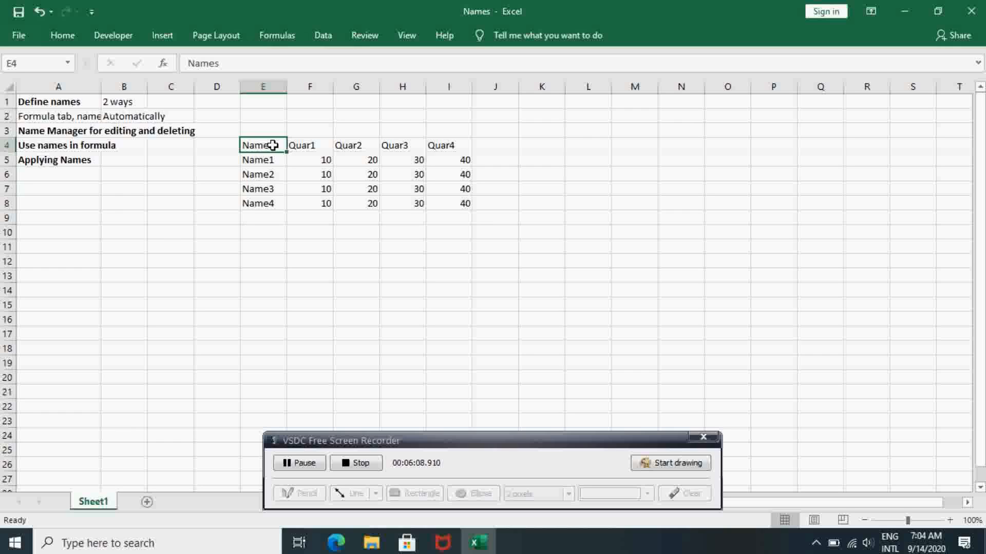
pyautogui.moveTo(272, 146); pyautogui.dragTo(273, 201)
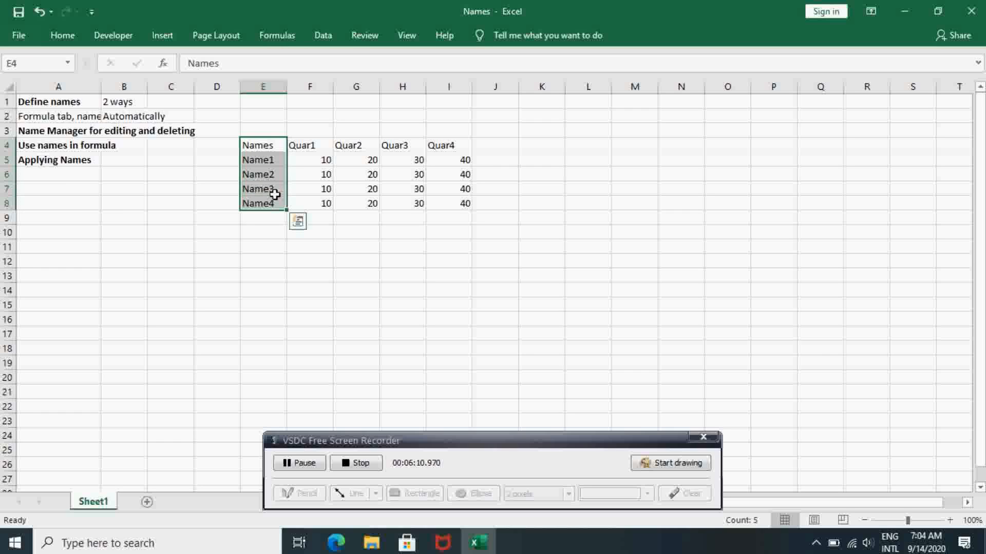
pyautogui.click(276, 34)
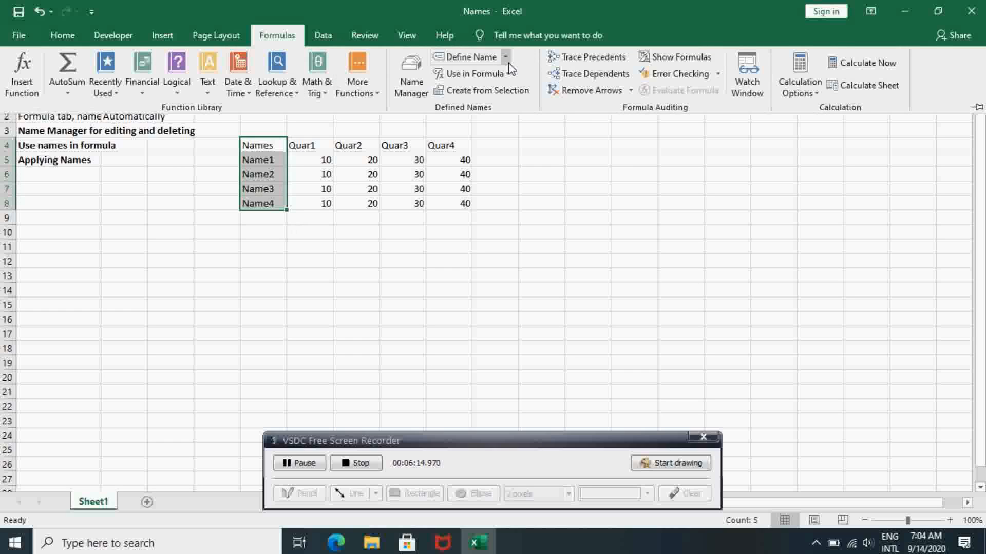
pyautogui.click(501, 91)
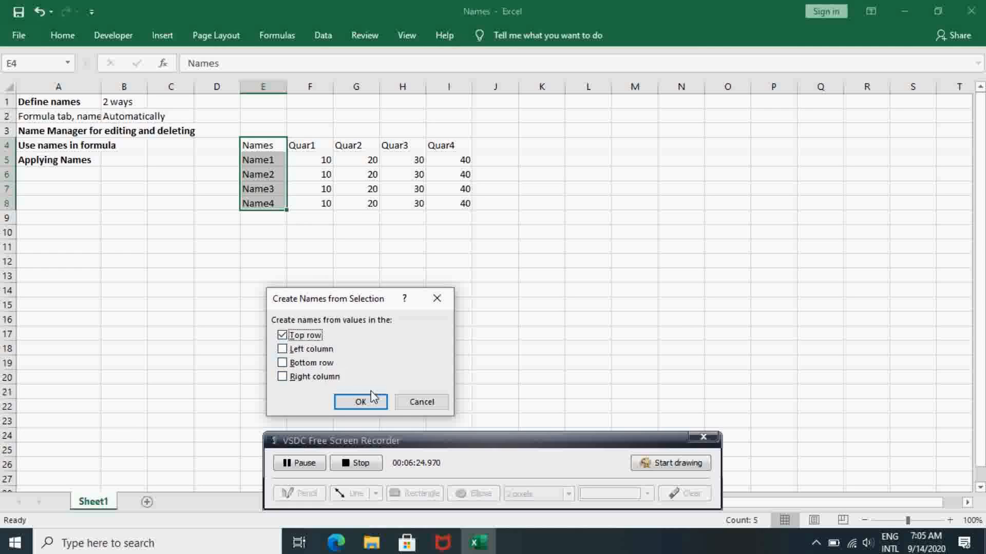
pyautogui.click(402, 405)
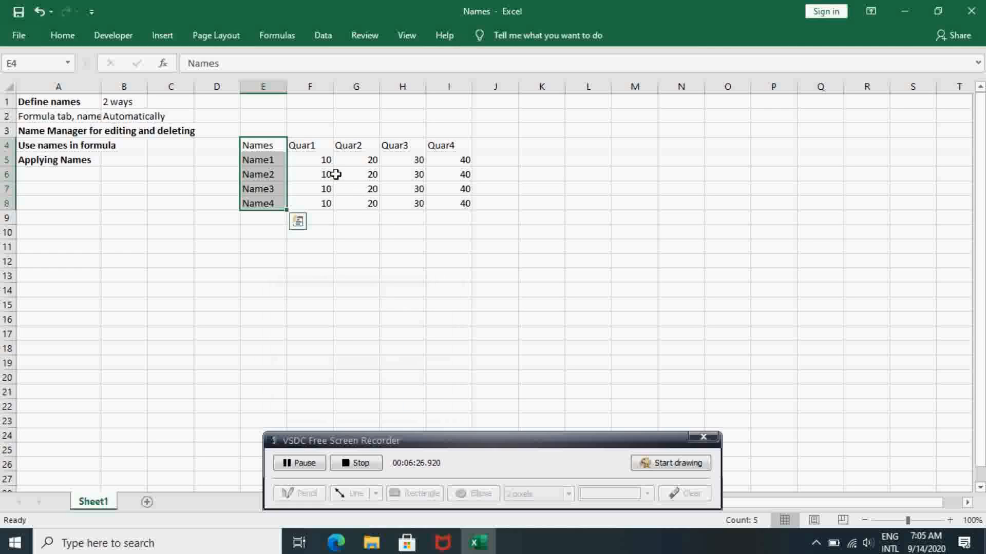
# Select the Quar3 values in H5:H8 and the Quar4 values in I5:I8 to check their assigned names
pyautogui.click(386, 148)
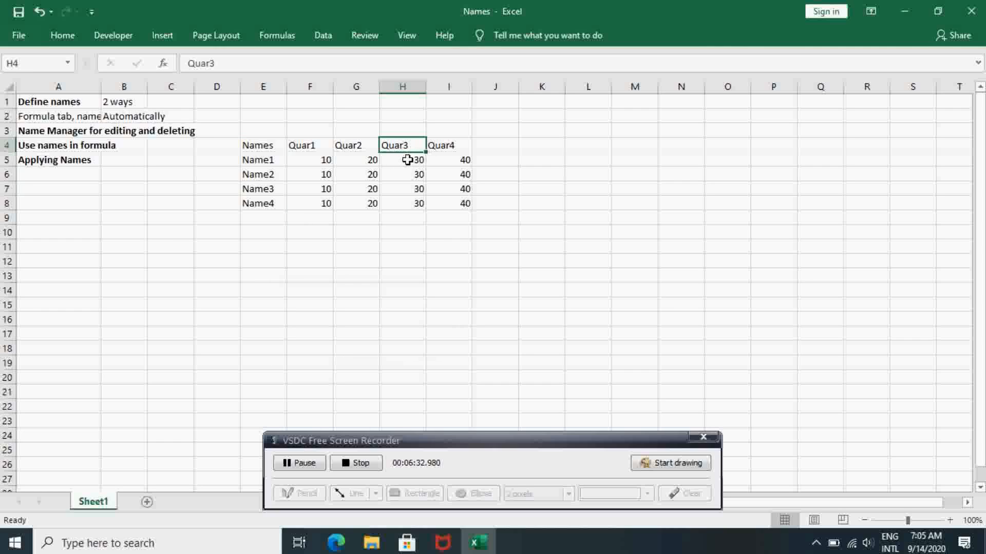
pyautogui.moveTo(407, 160); pyautogui.dragTo(411, 203)
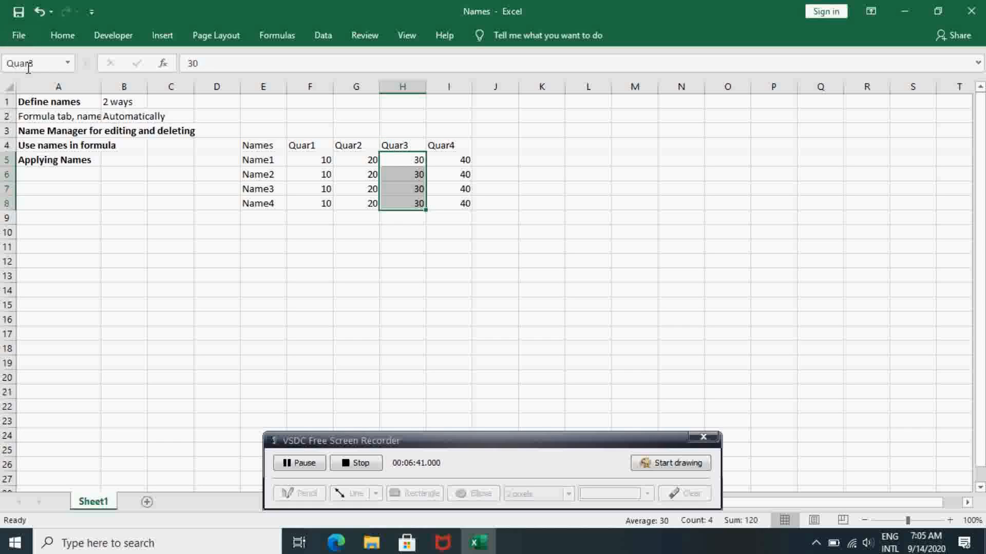
pyautogui.click(459, 159)
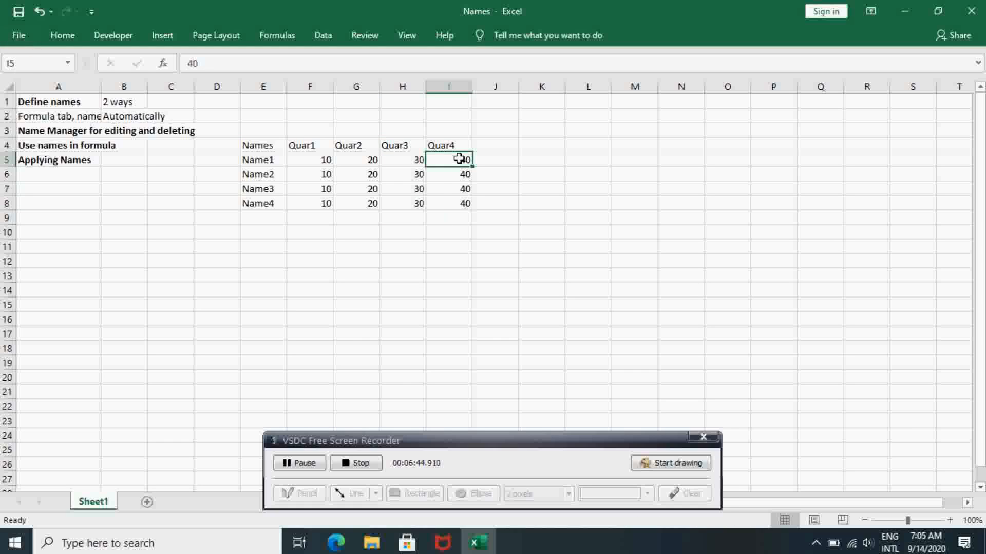
pyautogui.moveTo(459, 159); pyautogui.dragTo(458, 201)
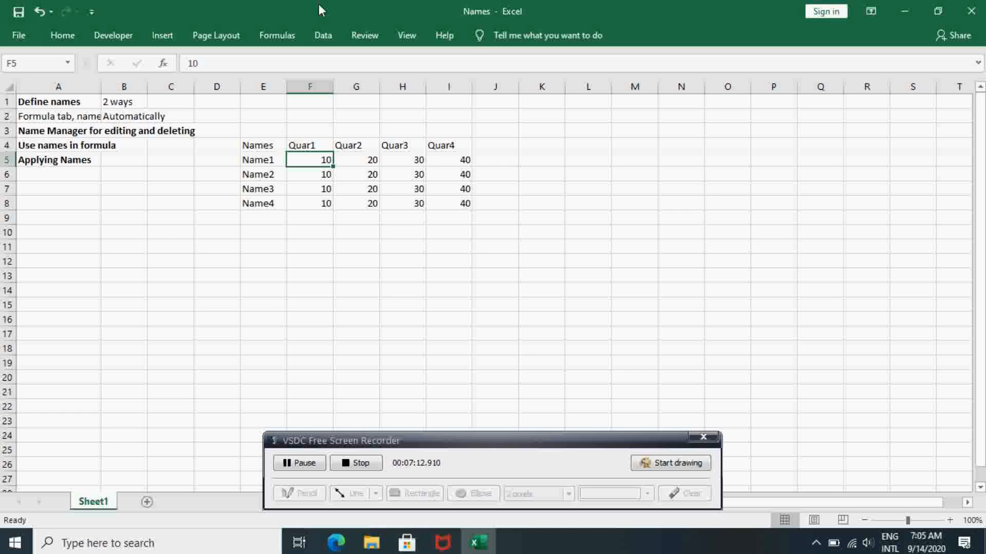
# Review the defined names in the Name Manager, including the range that Quar1 refers to, and close it
pyautogui.click(288, 35)
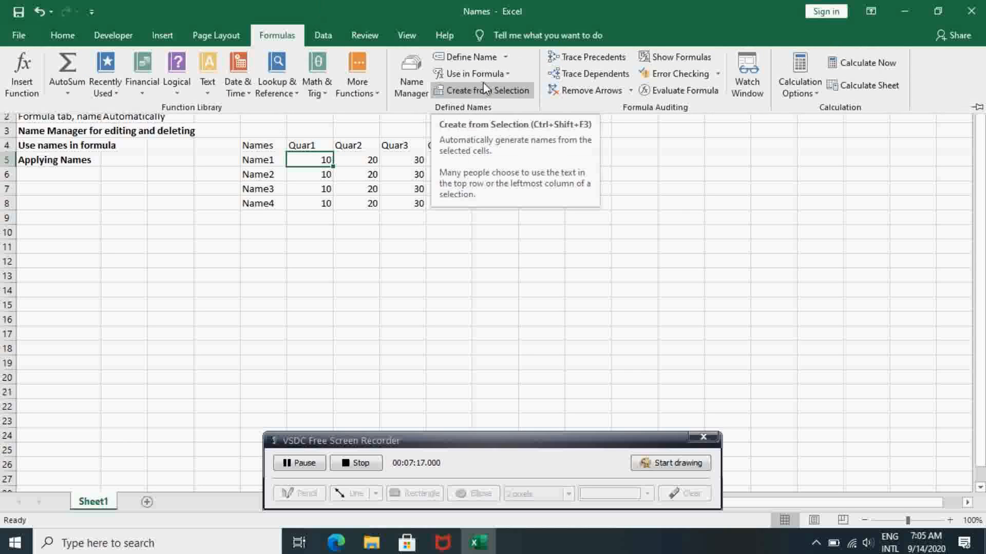
pyautogui.click(419, 93)
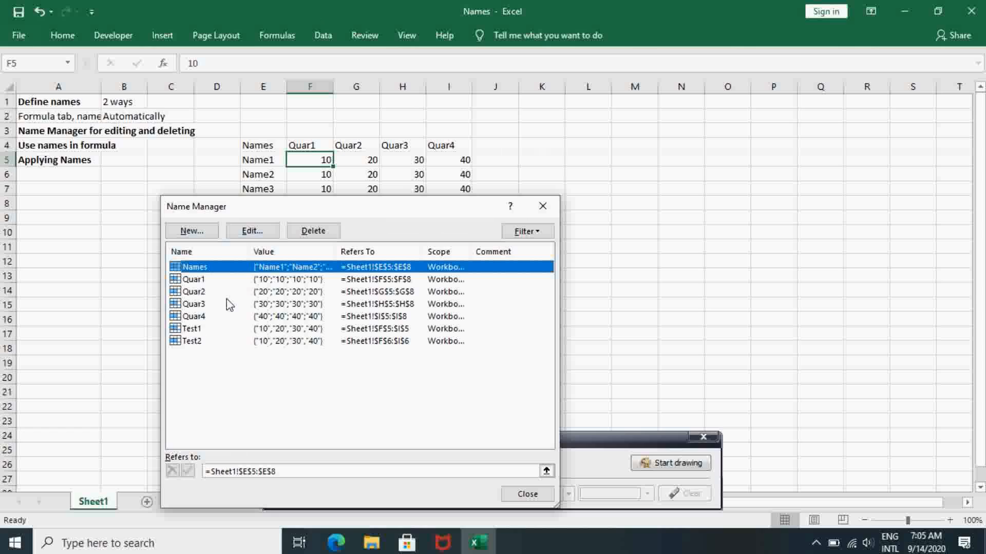
pyautogui.click(218, 282)
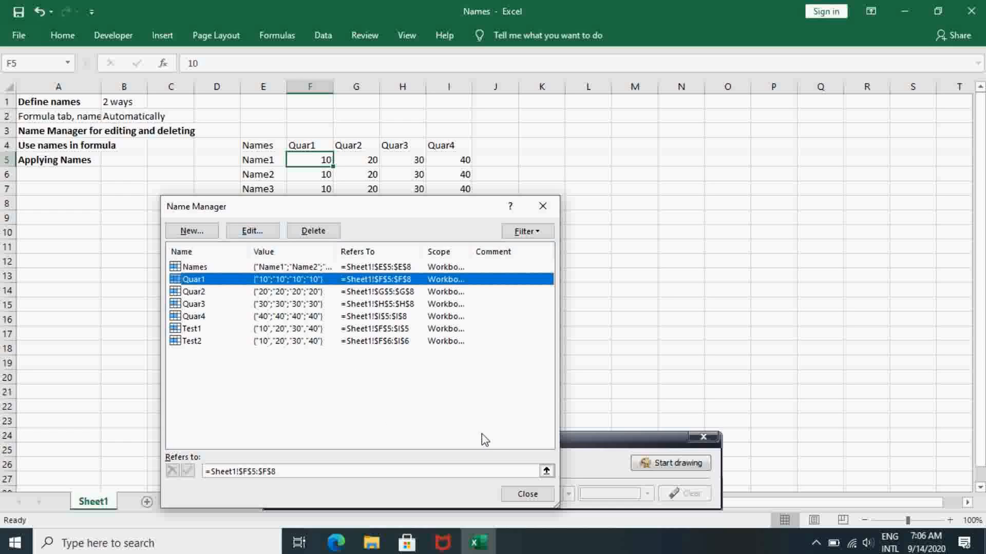
pyautogui.click(527, 494)
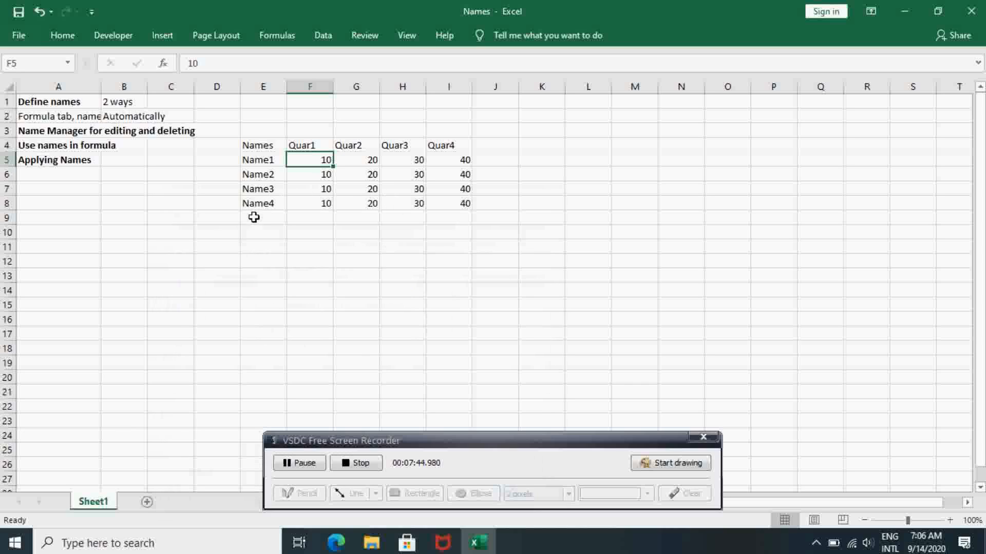
# Enter the sample values 10, 20 and 30 in cells K2:K4
pyautogui.doubleClick(549, 117)
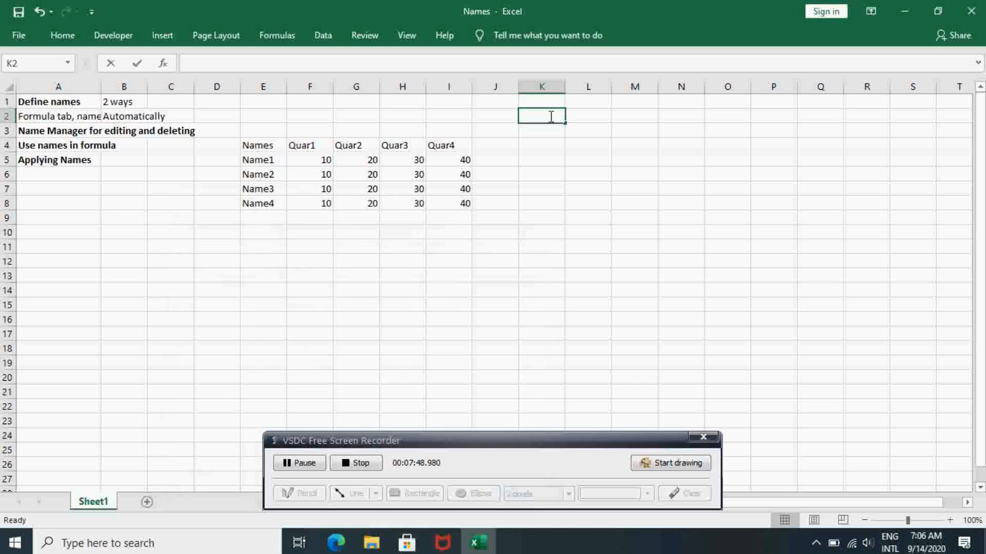
pyautogui.click(544, 144)
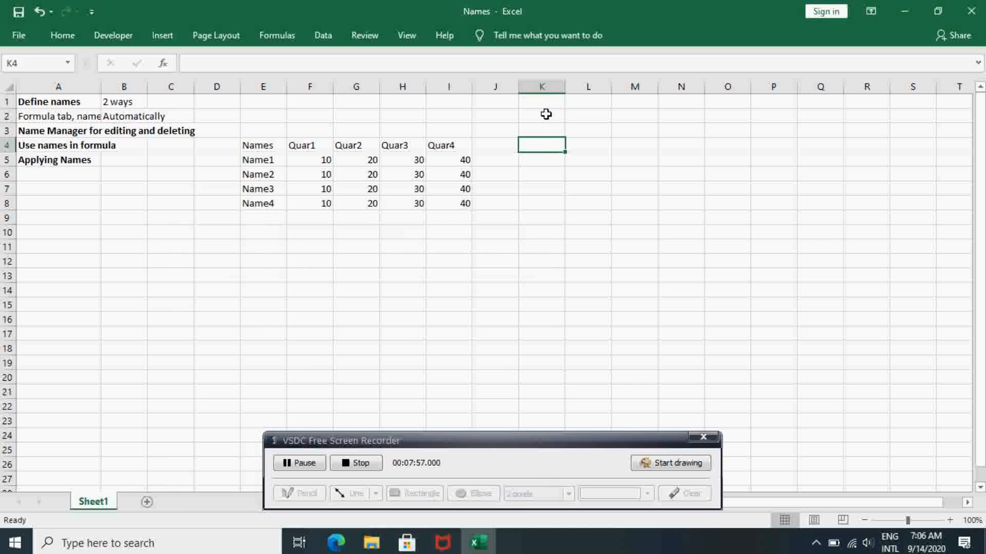
pyautogui.click(546, 114)
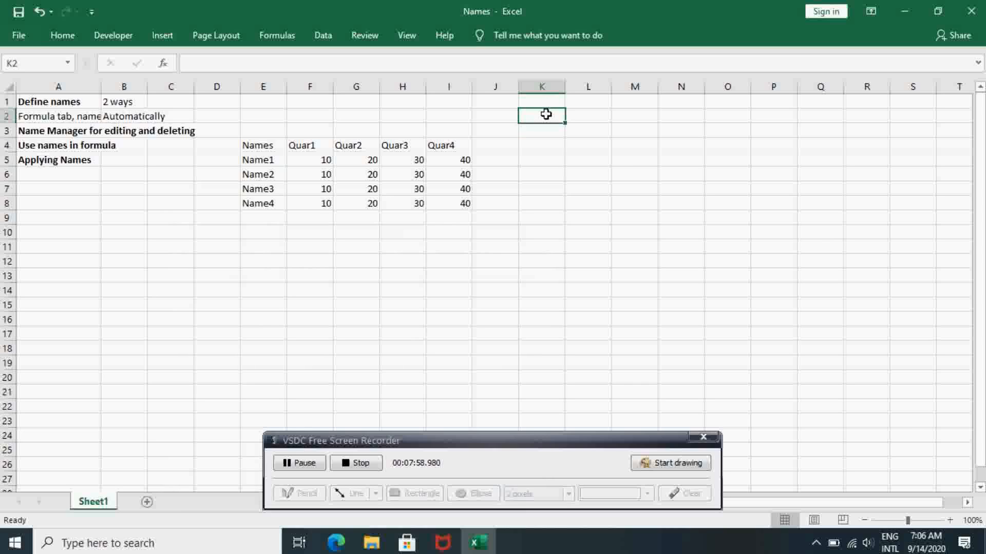
pyautogui.write('10')
pyautogui.press('Return')
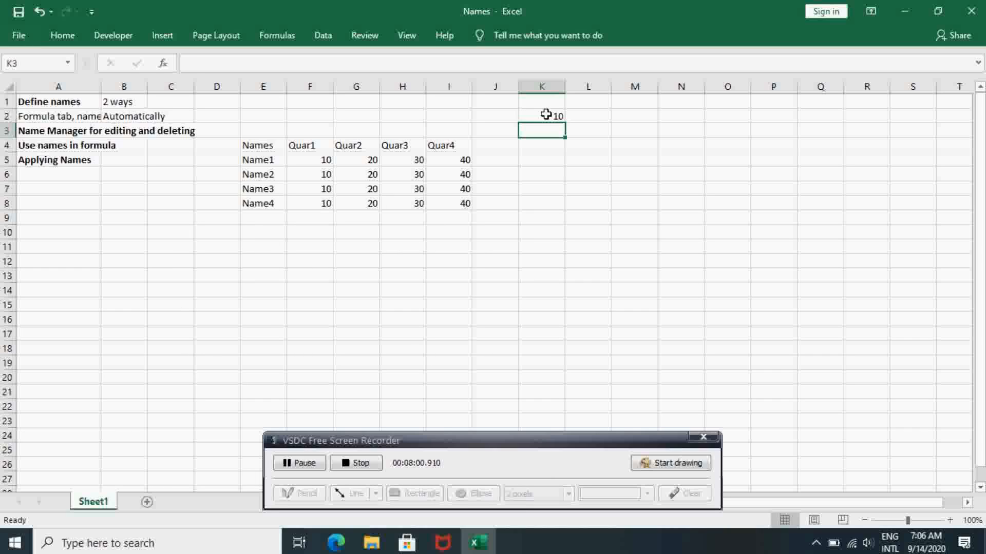
pyautogui.write('20')
pyautogui.press('Return')
pyautogui.write('30')
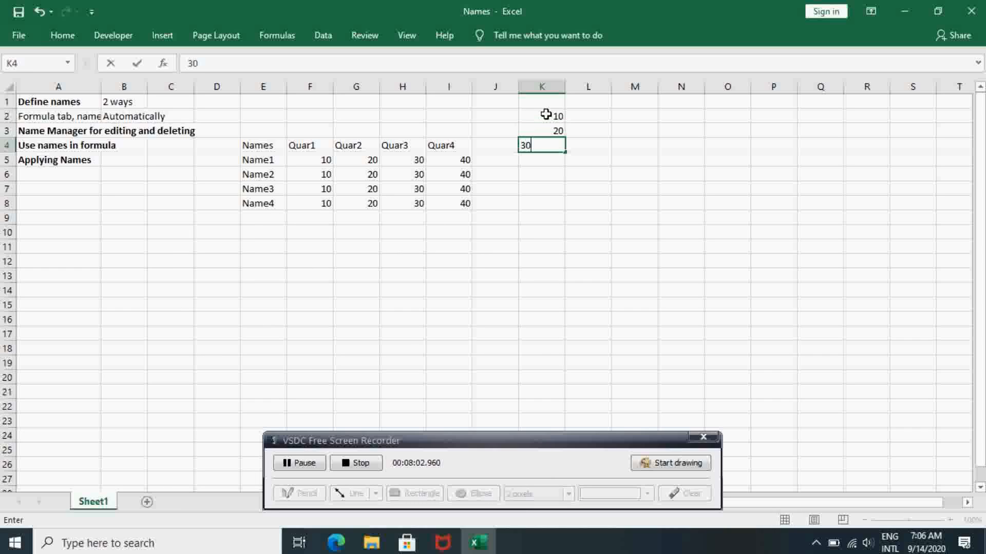
pyautogui.press('Return')
pyautogui.press('Up')
pyautogui.press('Up')
pyautogui.press('Up')
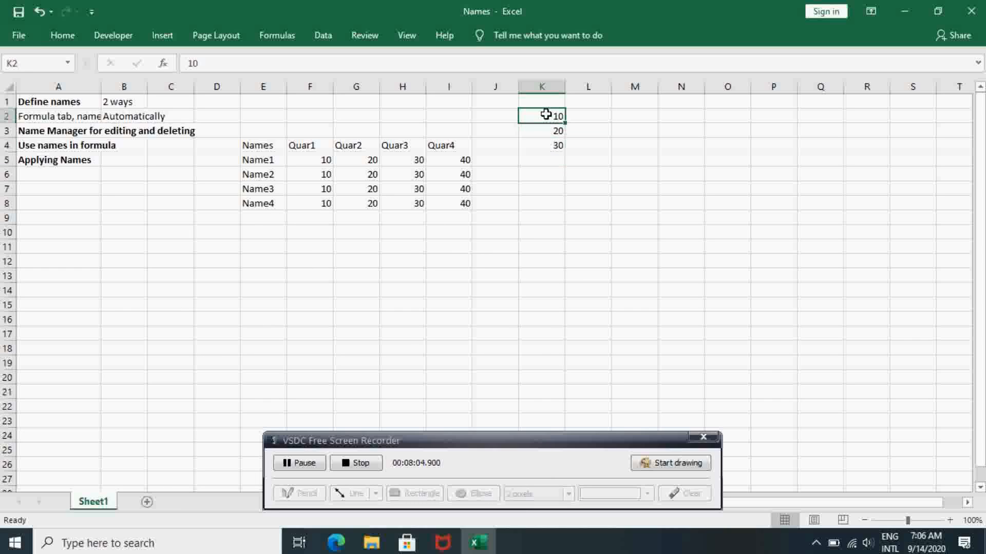
# Enter the formula =SUM(Quar3) in L2, choosing the defined name Quar3 from the formula suggestions
pyautogui.press('Right')
pyautogui.write('=')
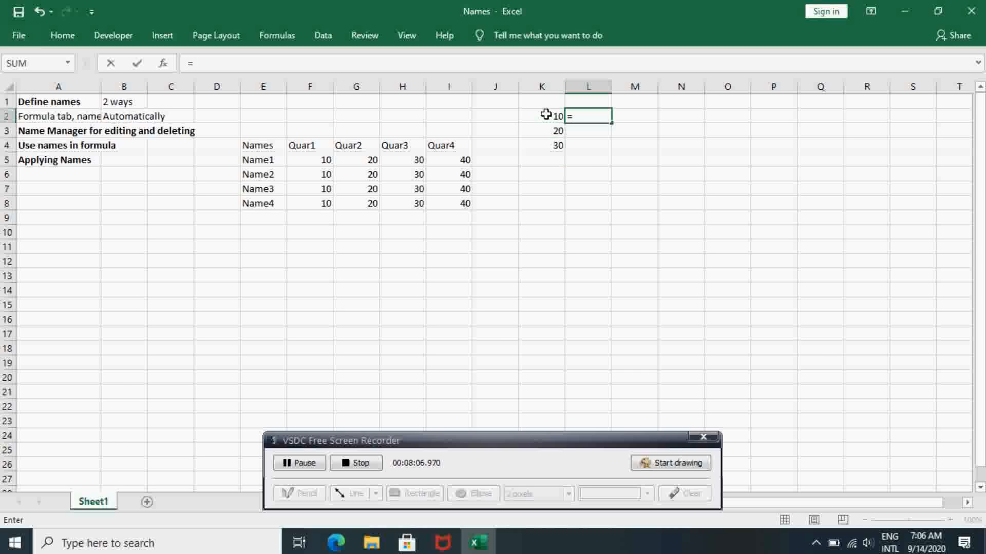
pyautogui.write('sum')
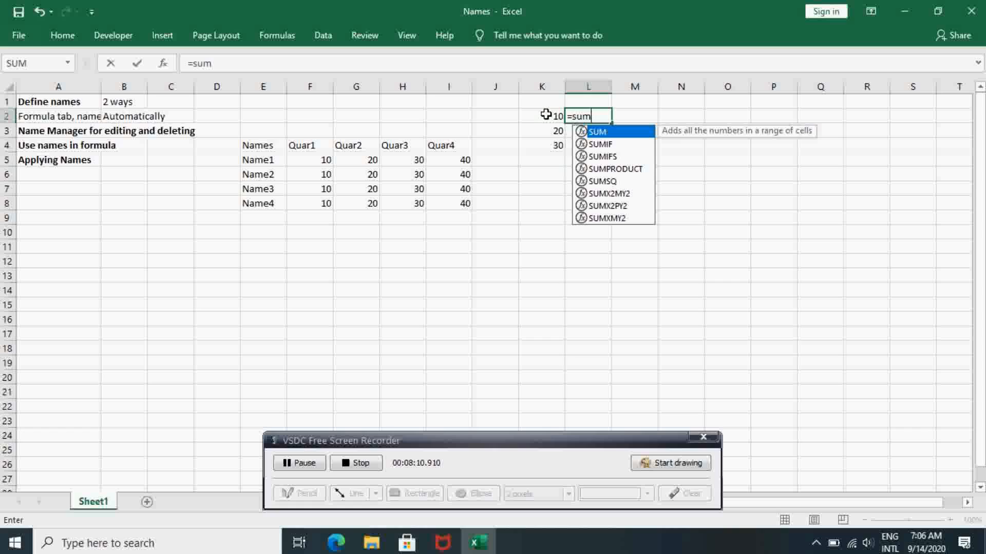
pyautogui.write('(')
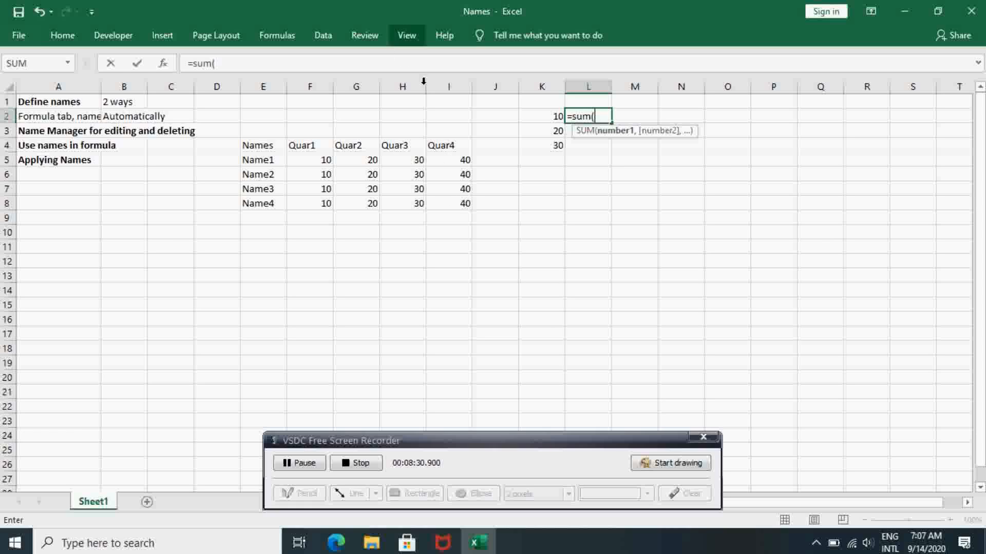
pyautogui.write('Quar')
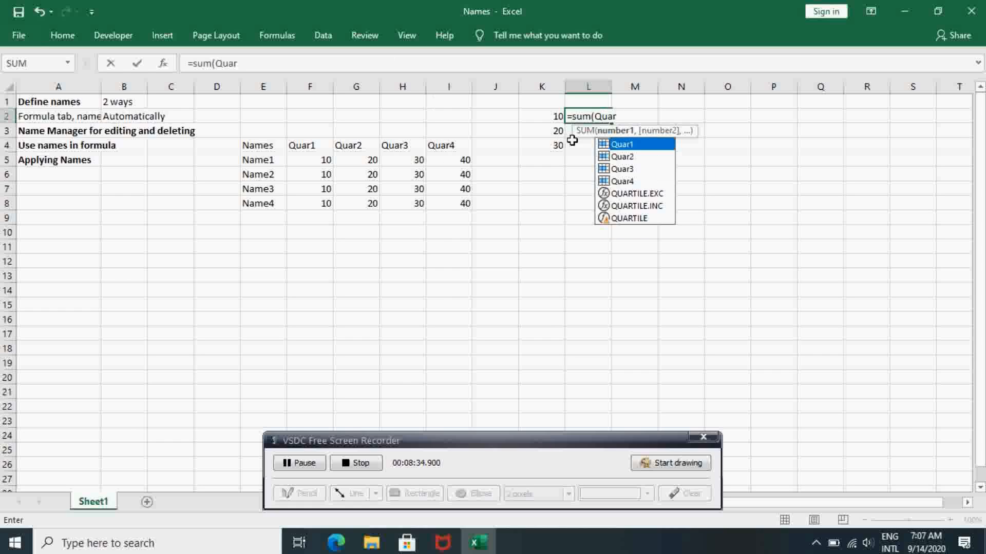
pyautogui.click(620, 169)
pyautogui.doubleClick(619, 169)
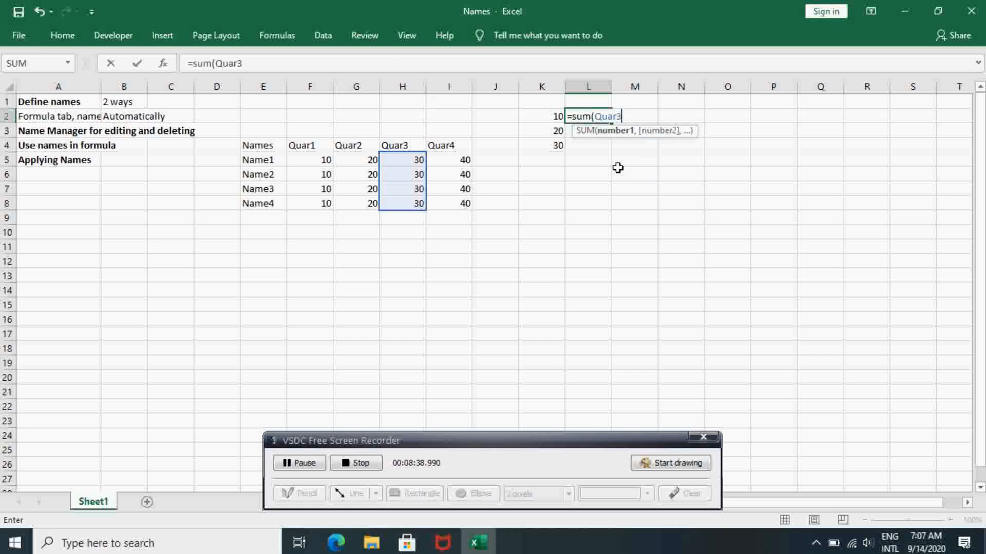
pyautogui.write(')')
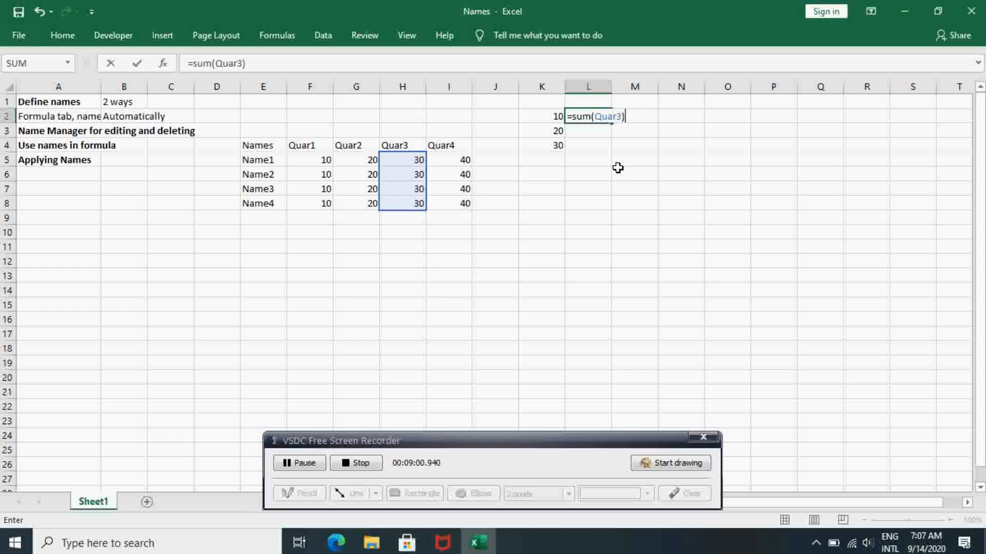
pyautogui.press('Return')
pyautogui.press('Up')
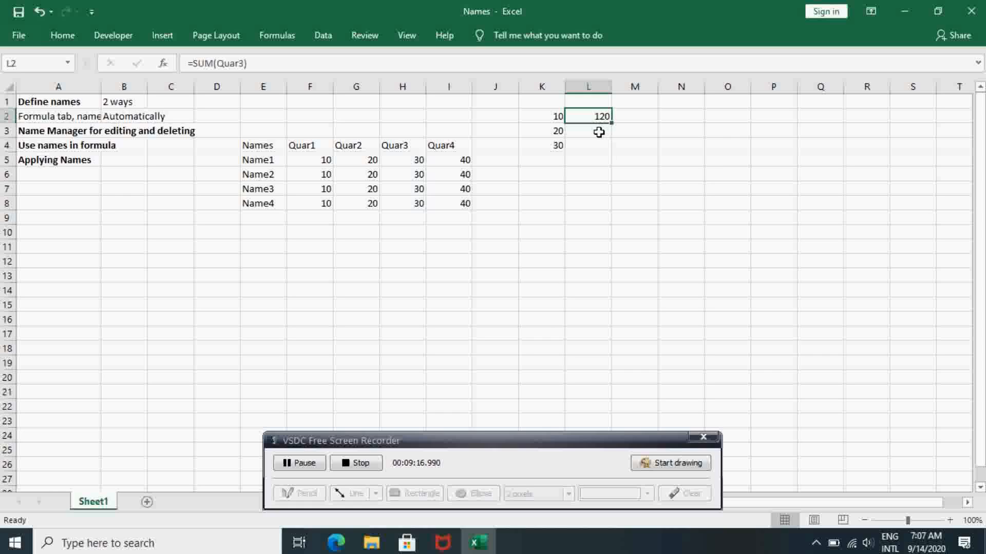
pyautogui.click(641, 119)
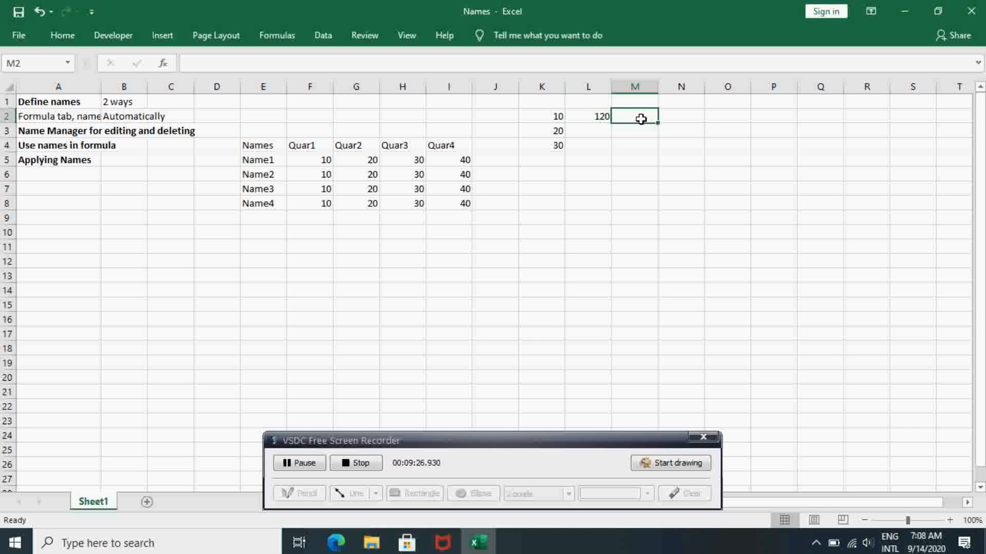
pyautogui.click(590, 116)
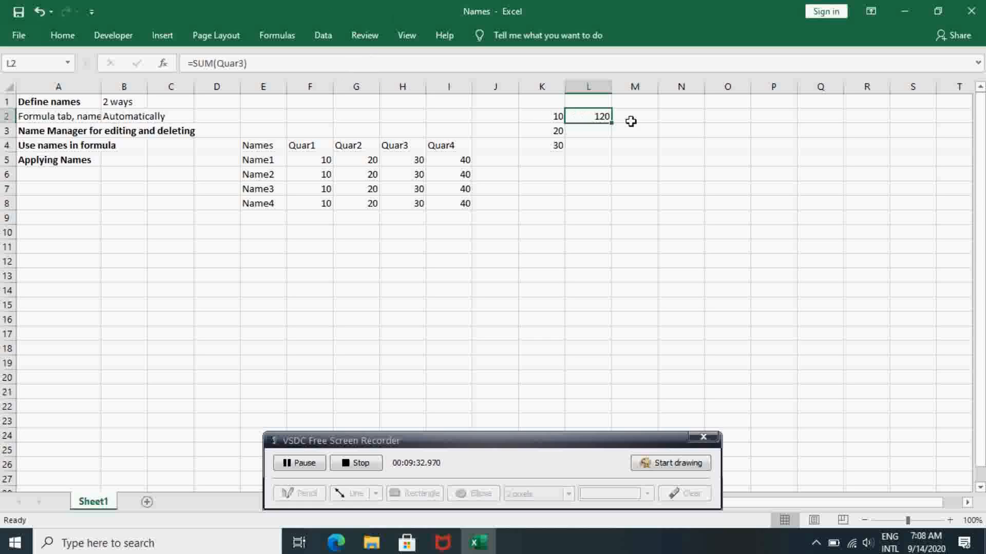
pyautogui.click(650, 123)
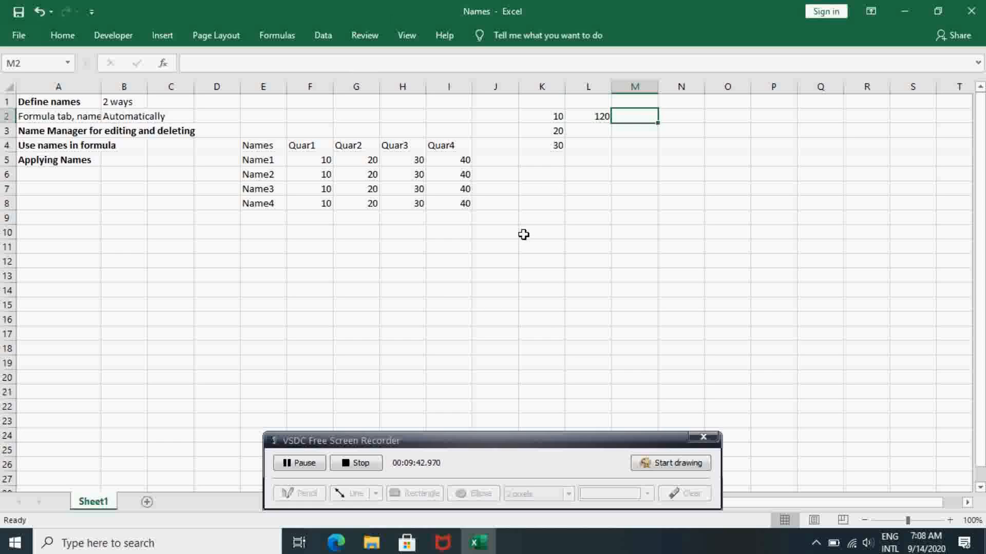
# Enter the sample values 10, 20, 30 and 40 in cells L8:L11
pyautogui.click(589, 199)
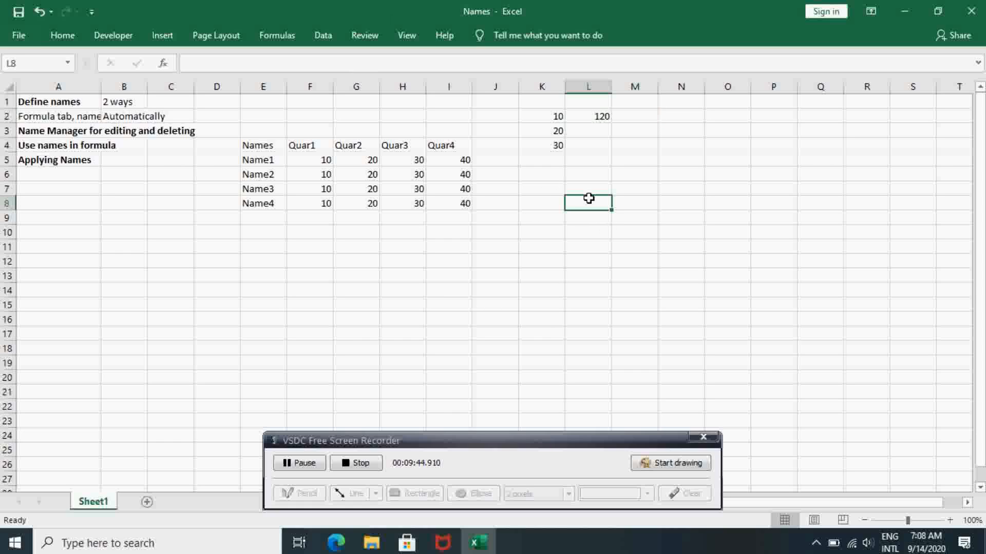
pyautogui.write('10')
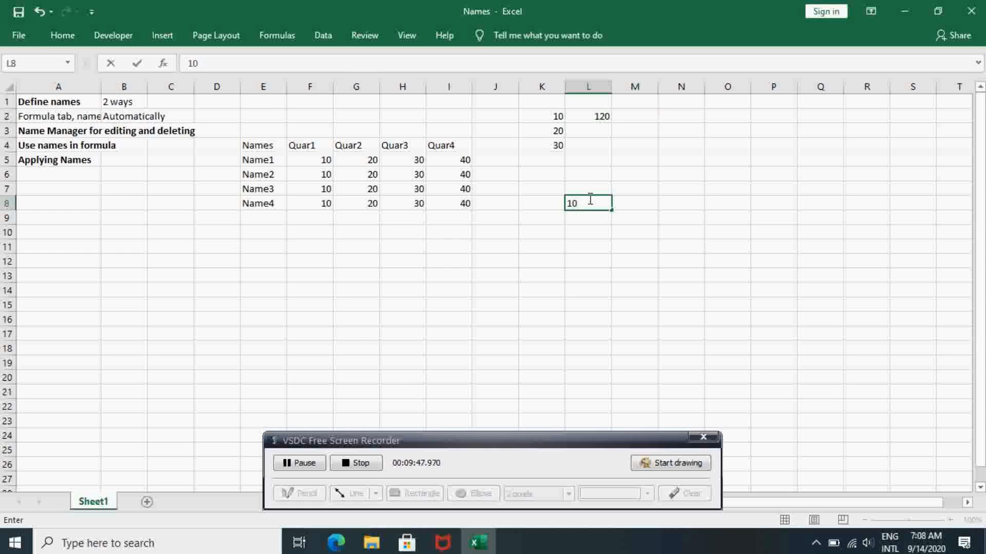
pyautogui.press('Return')
pyautogui.write('20')
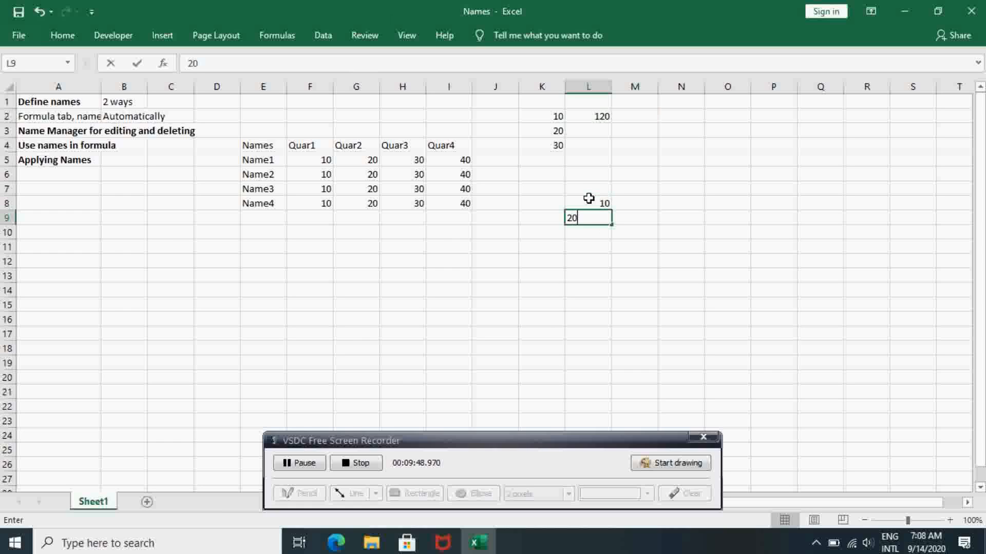
pyautogui.press('Return')
pyautogui.write('30')
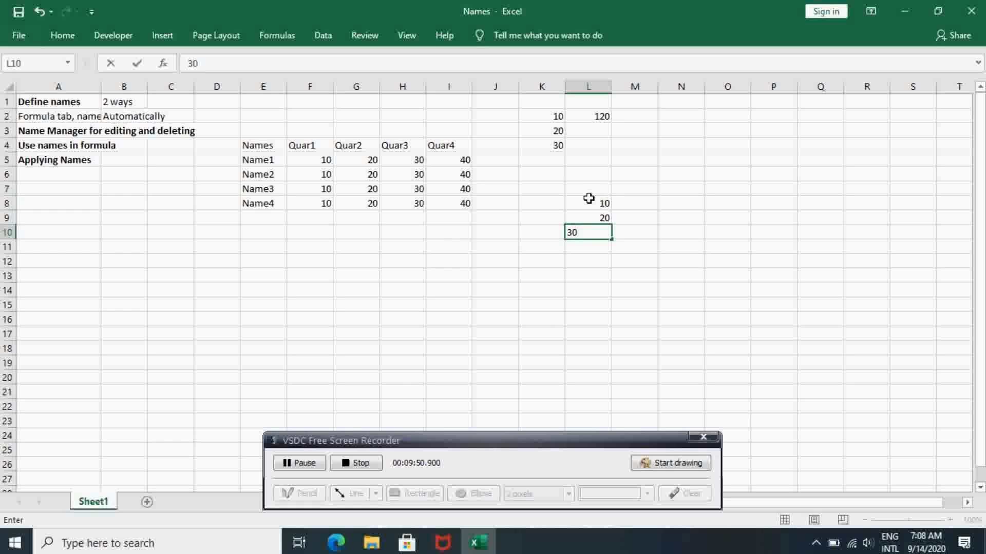
pyautogui.press('Return')
pyautogui.write('40')
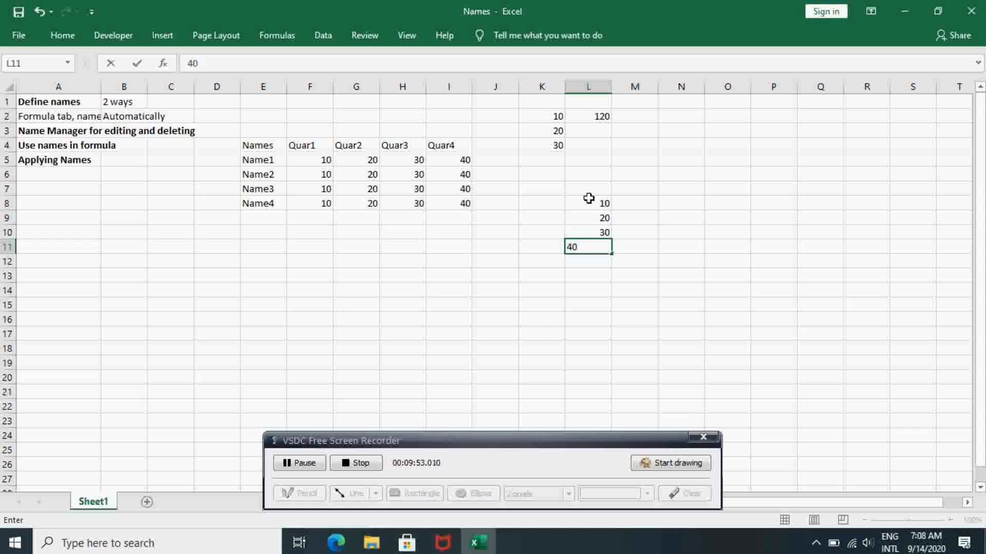
pyautogui.click(588, 207)
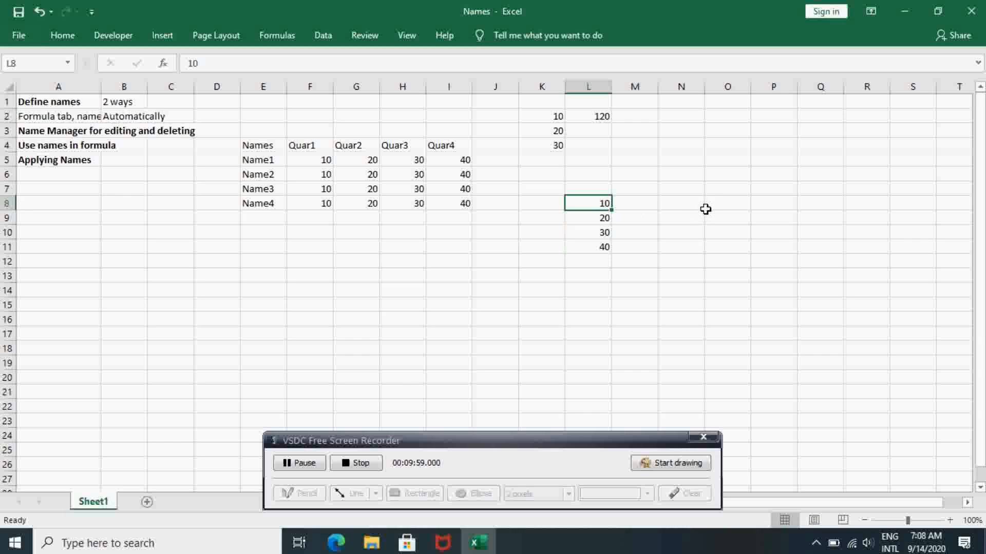
# Enter the formula =SUM(L8:L11) in cell M8, picking the four sample values as the range
pyautogui.click(653, 205)
pyautogui.write('=')
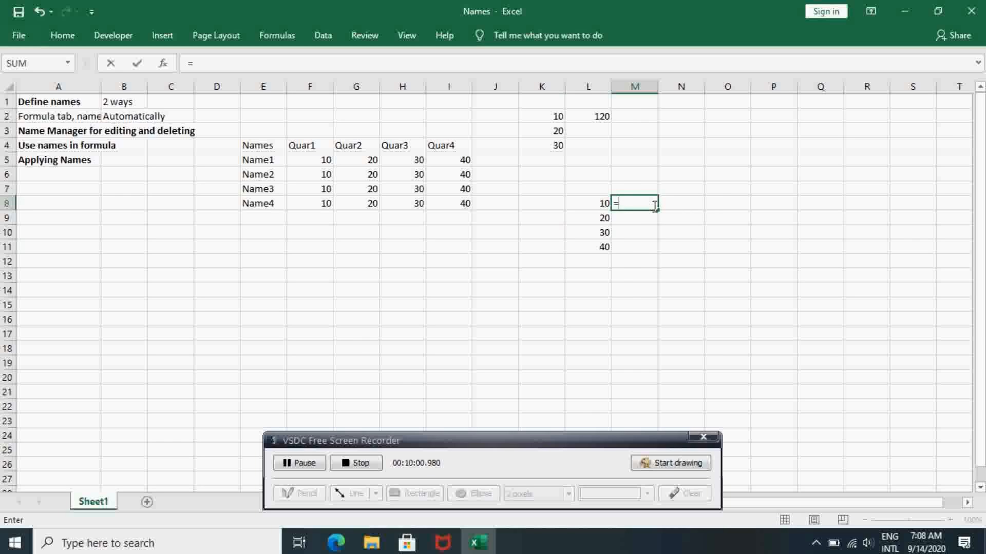
pyautogui.write('sum')
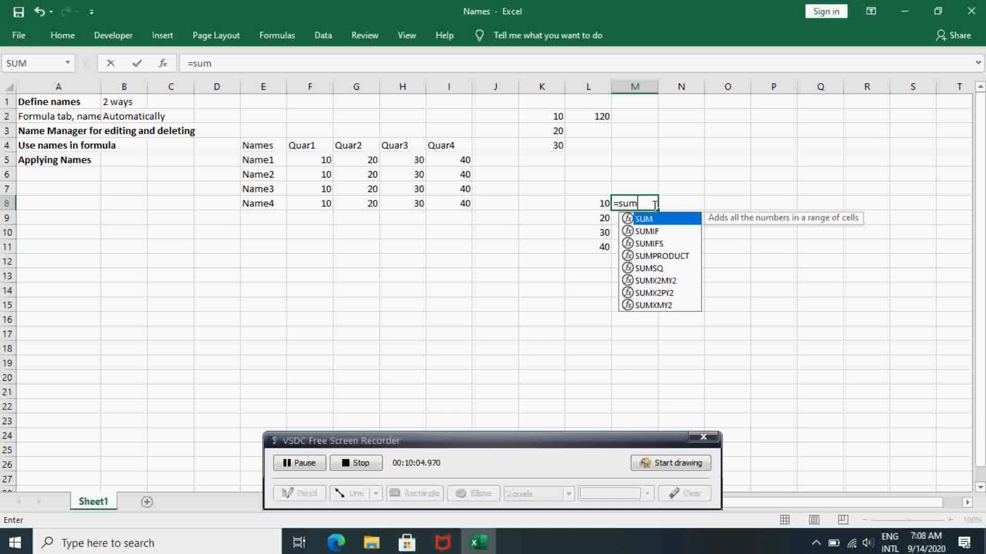
pyautogui.write('(')
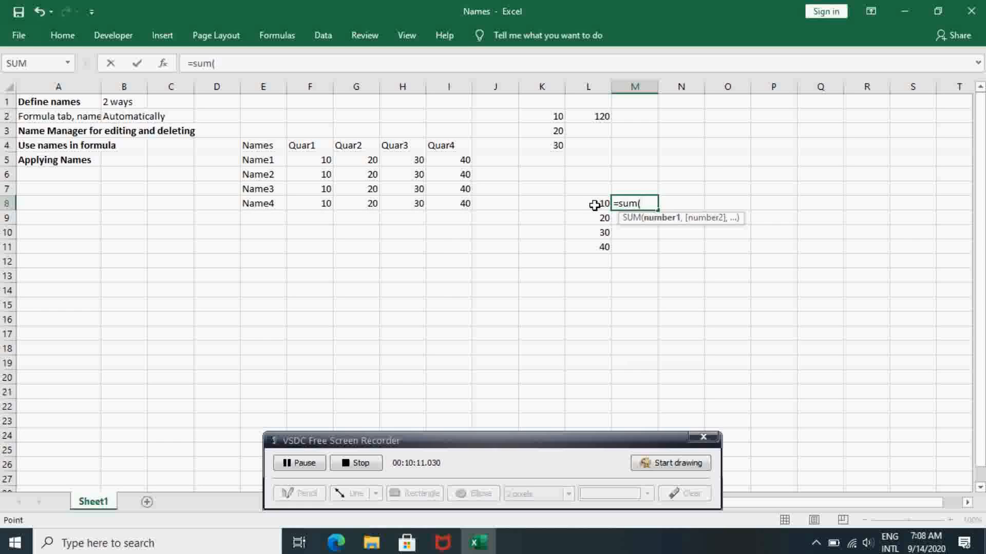
pyautogui.moveTo(594, 205); pyautogui.dragTo(598, 243)
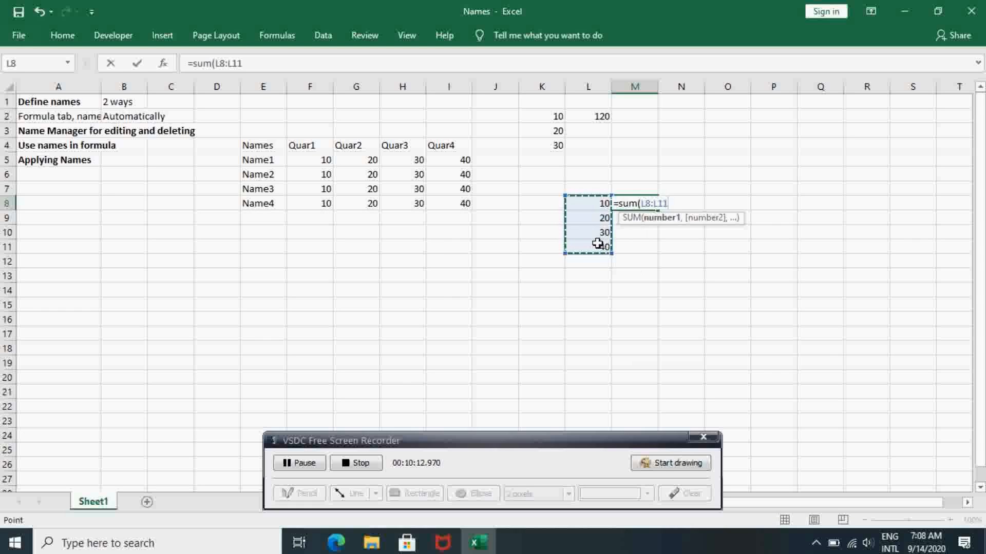
pyautogui.write(')')
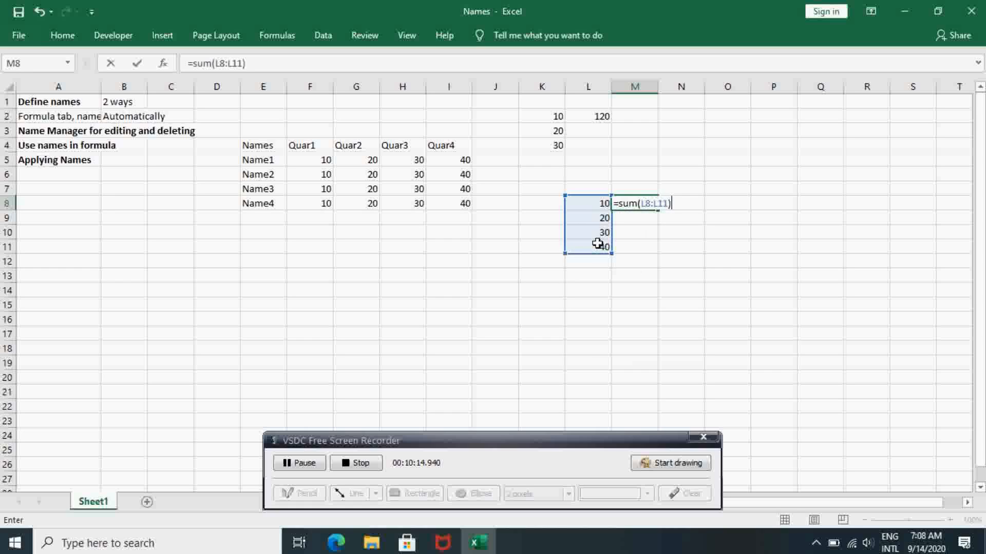
pyautogui.press('Return')
pyautogui.press('Up')
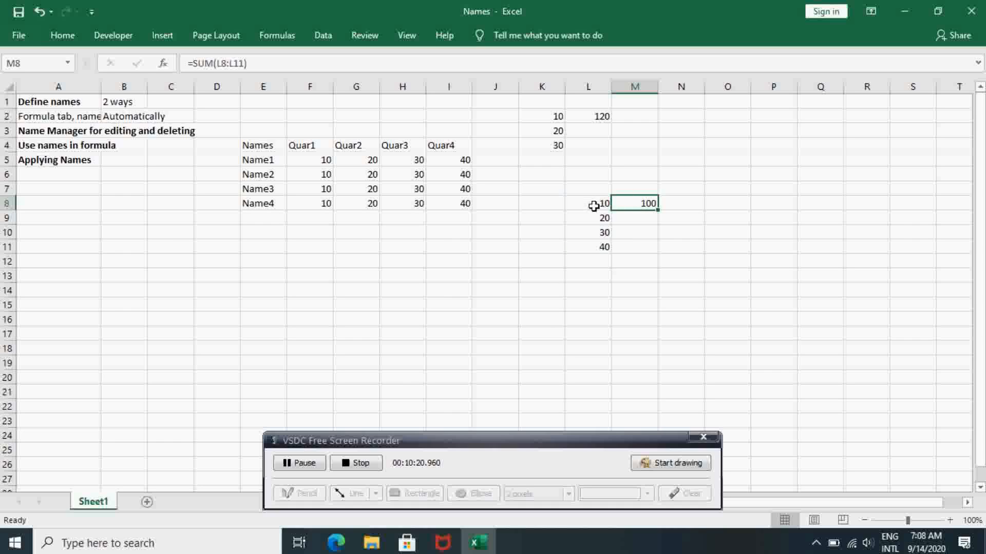
# Define the name Test10 for the range L8:L11
pyautogui.moveTo(588, 205); pyautogui.dragTo(585, 246)
pyautogui.click(648, 203)
pyautogui.click(592, 202)
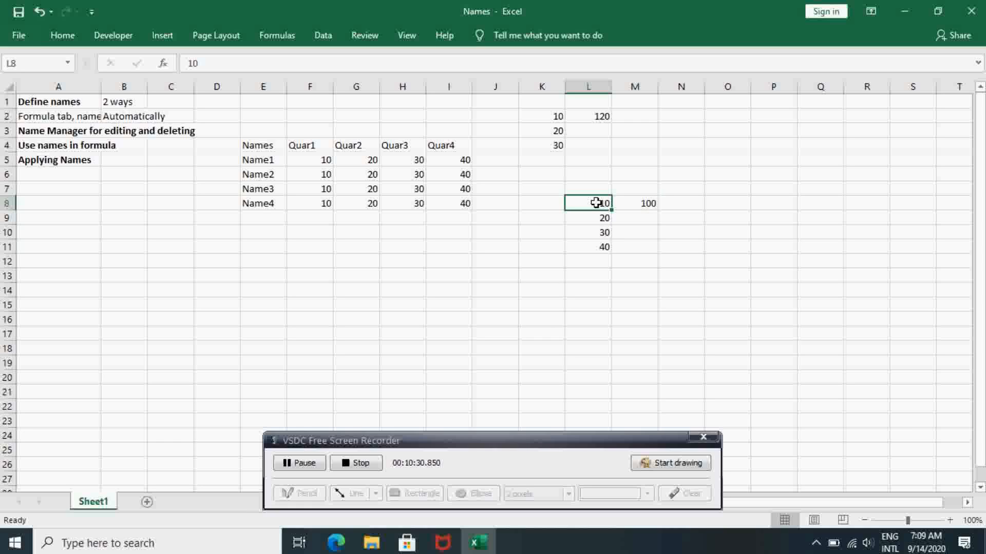
pyautogui.moveTo(595, 202); pyautogui.dragTo(604, 240)
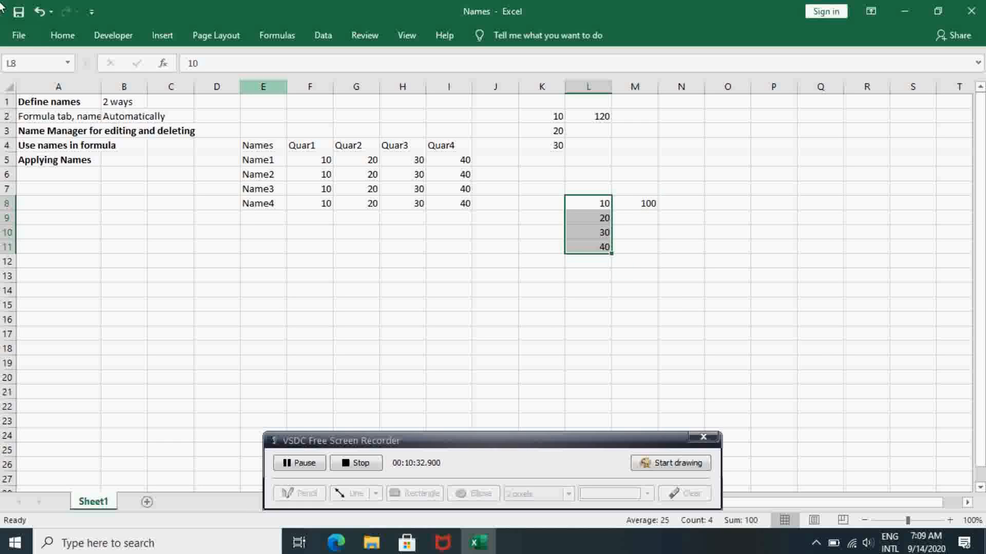
pyautogui.click(23, 66)
pyautogui.write('Te')
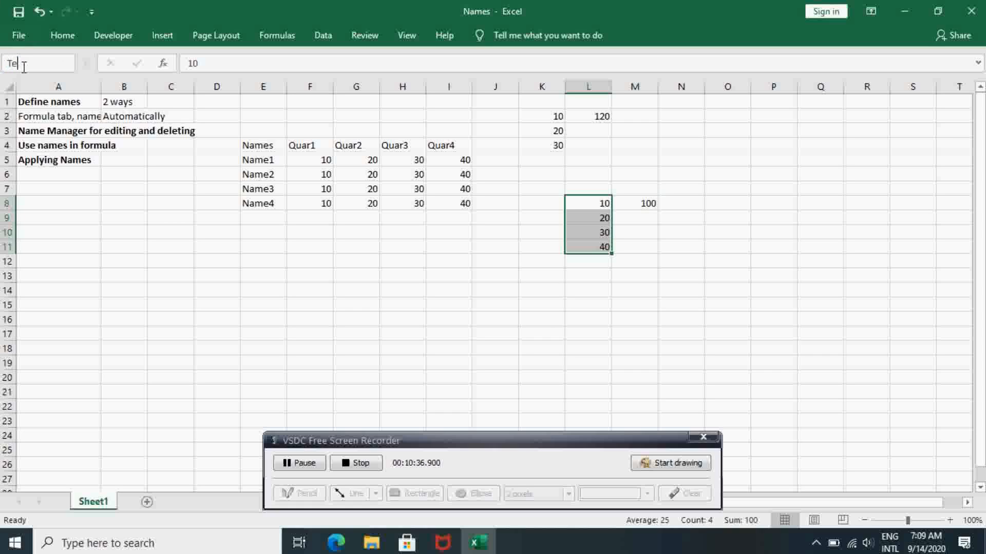
pyautogui.write('st10')
pyautogui.press('Return')
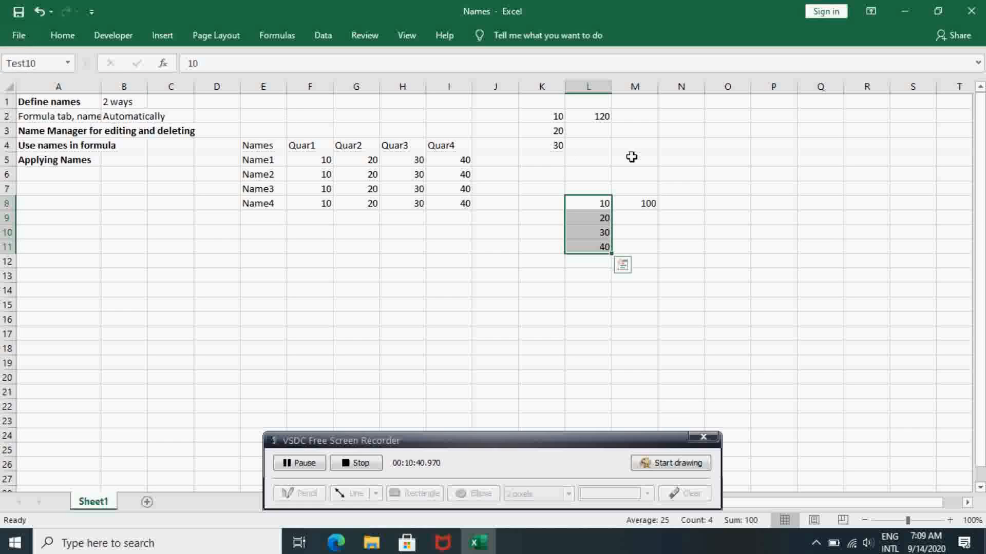
pyautogui.click(588, 203)
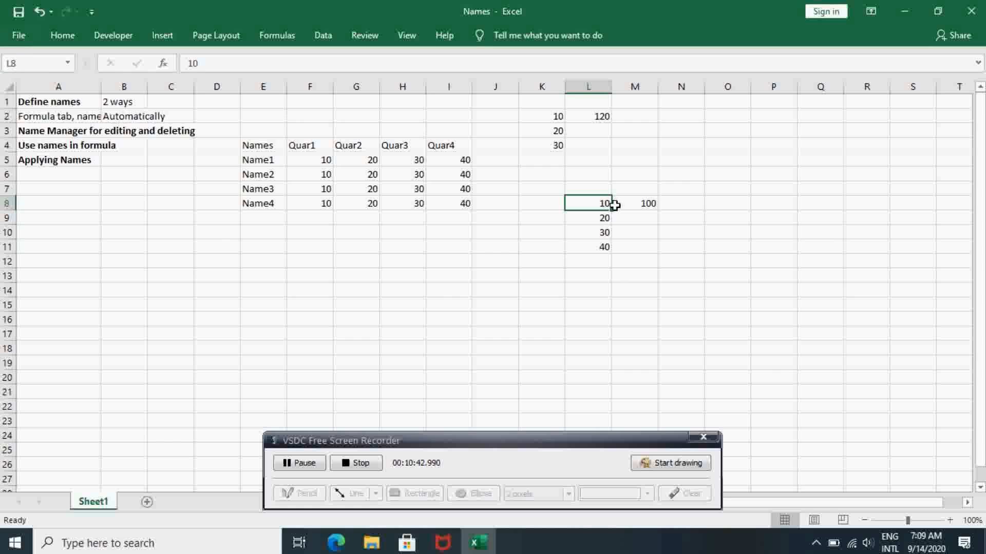
# Apply the defined name Test10 to the SUM formula in M8 so it replaces the cell range reference
pyautogui.click(637, 205)
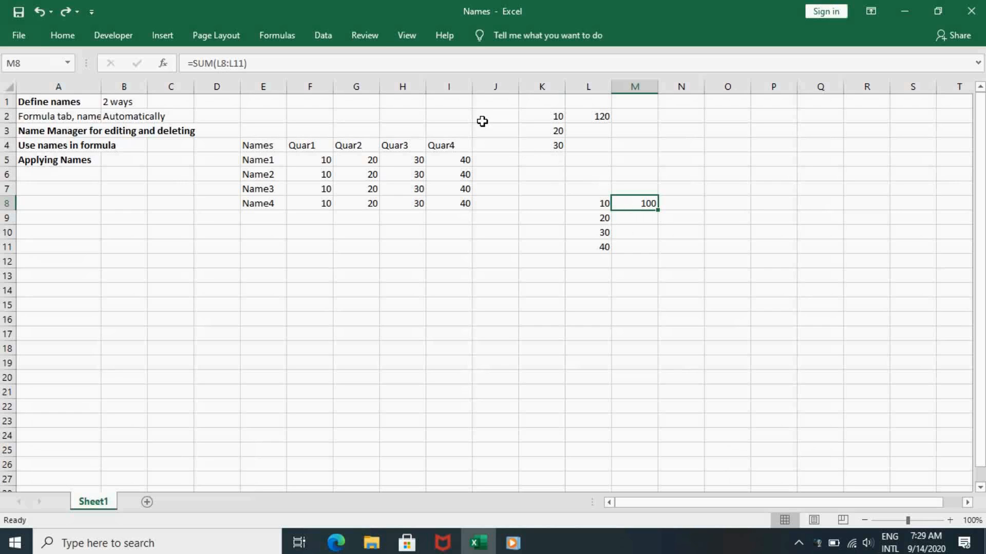
pyautogui.click(291, 34)
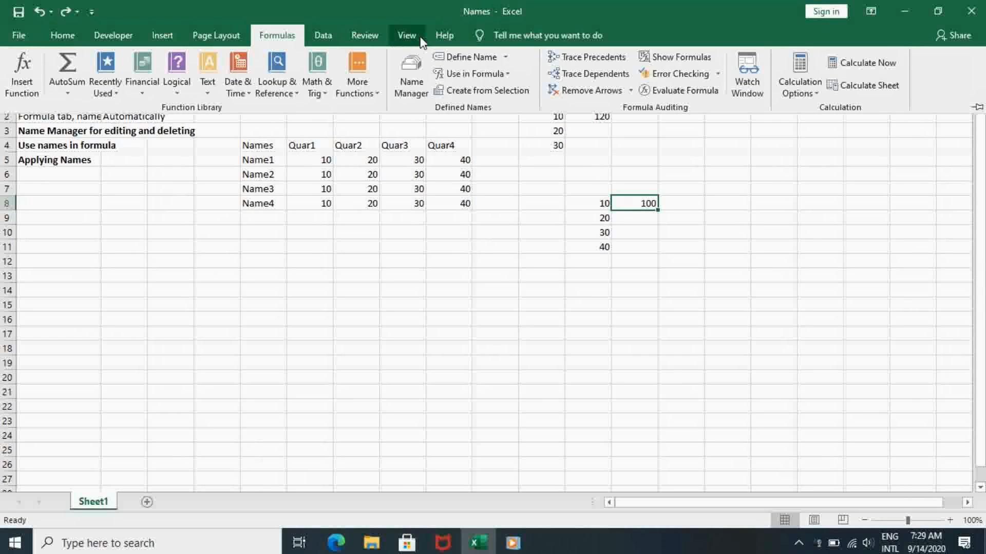
pyautogui.click(506, 59)
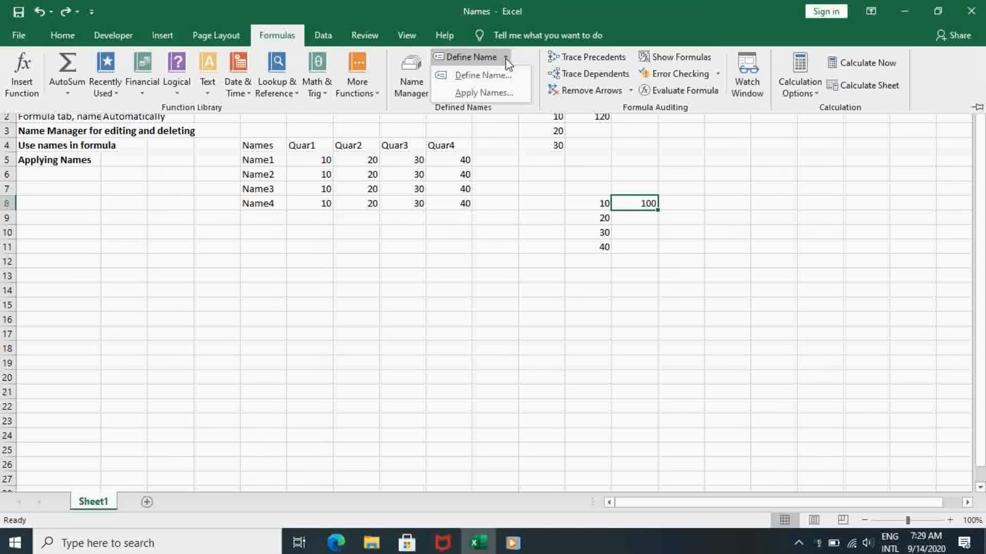
pyautogui.click(493, 98)
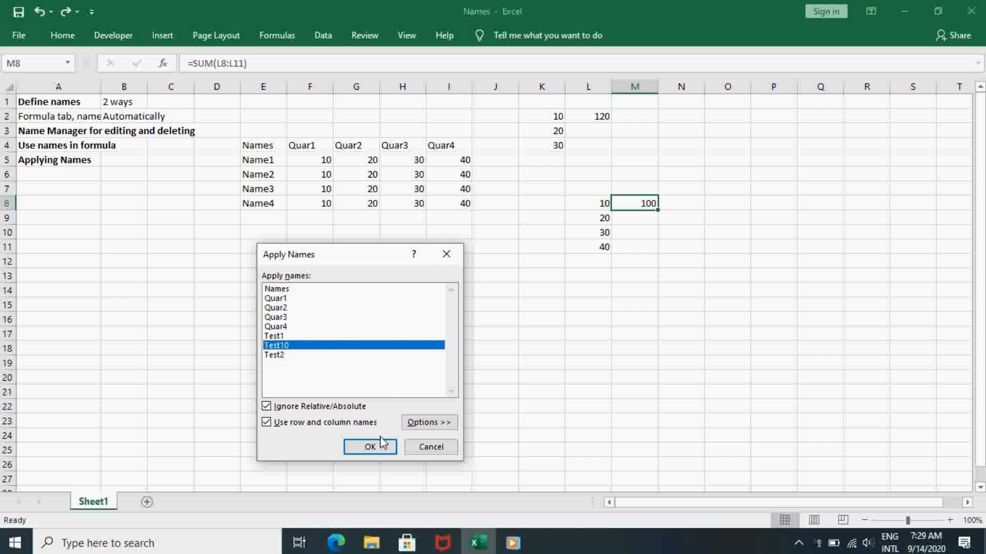
pyautogui.click(373, 447)
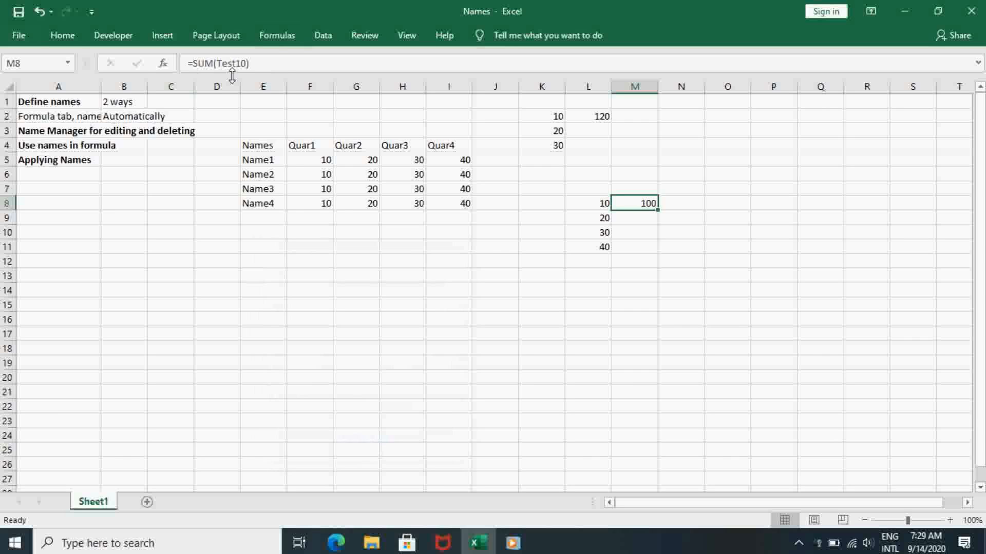
pyautogui.click(652, 216)
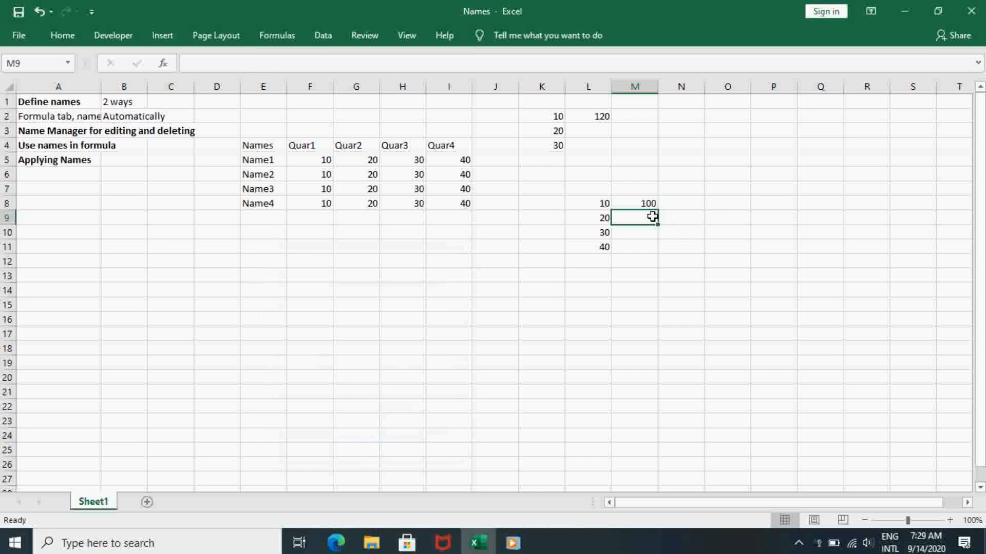